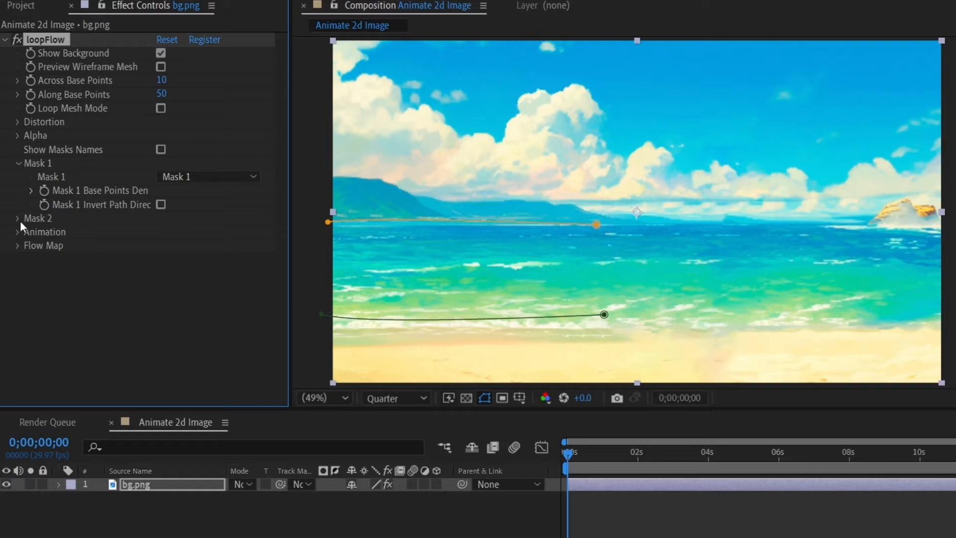
Assign Mask 2 as the second mask of the loopFlow effect on bg.png and preview the animation
left_click(190, 231)
left_click(207, 284)
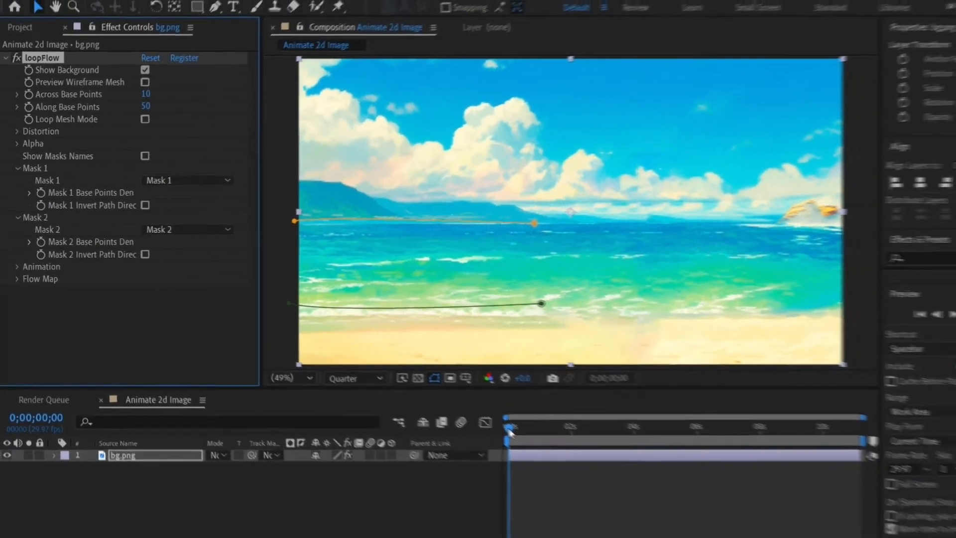
key("space")
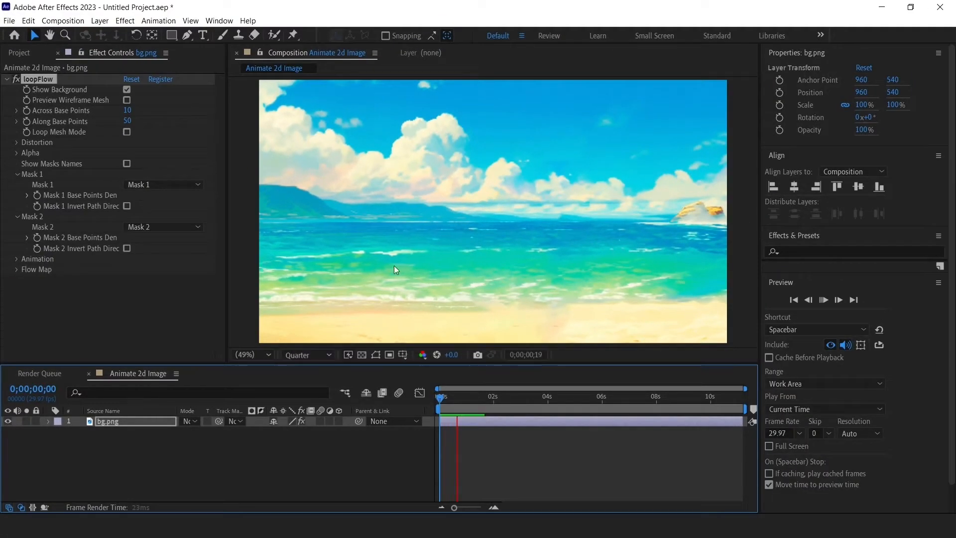
left_click(441, 398)
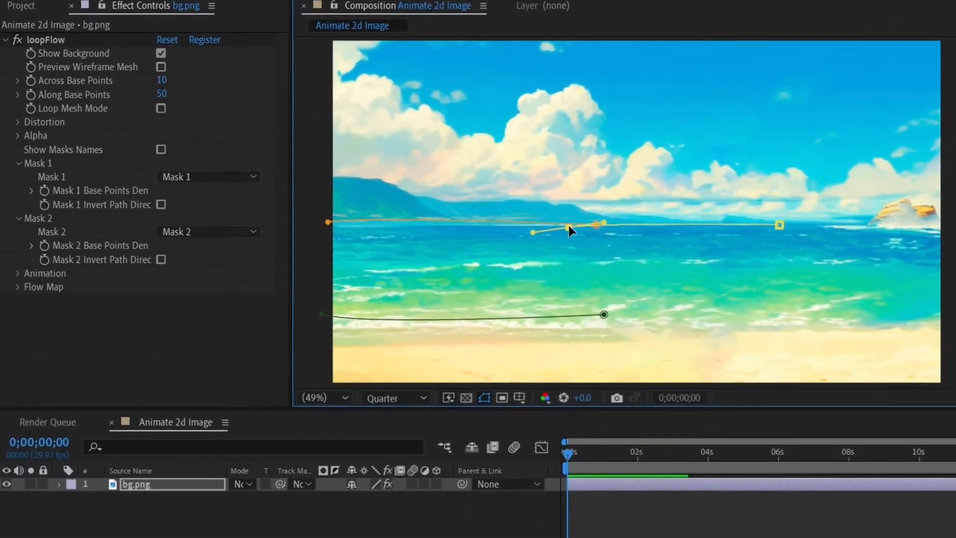
Draw two open mask paths across the middle of bg.png, one along the horizon and one along the shoreline
left_click_drag(568, 227, 542, 229)
left_click_drag(578, 224, 590, 217)
left_click(635, 487)
left_click(799, 319)
left_click_drag(571, 309, 509, 291)
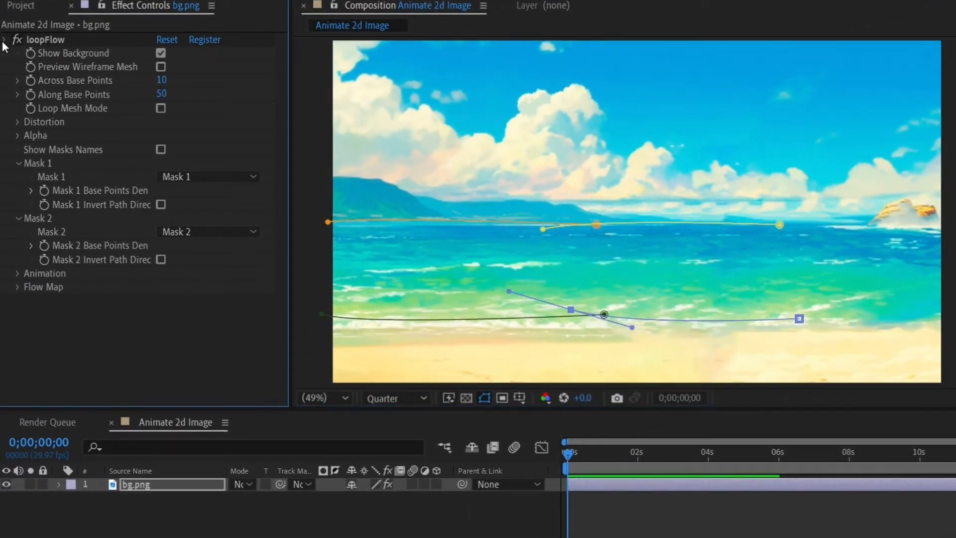
Duplicate the loopFlow effect, assign Mask 3 and Mask 4 to the copy, and preview the animation
left_click(35, 38)
key("ctrl+d")
left_click(17, 176)
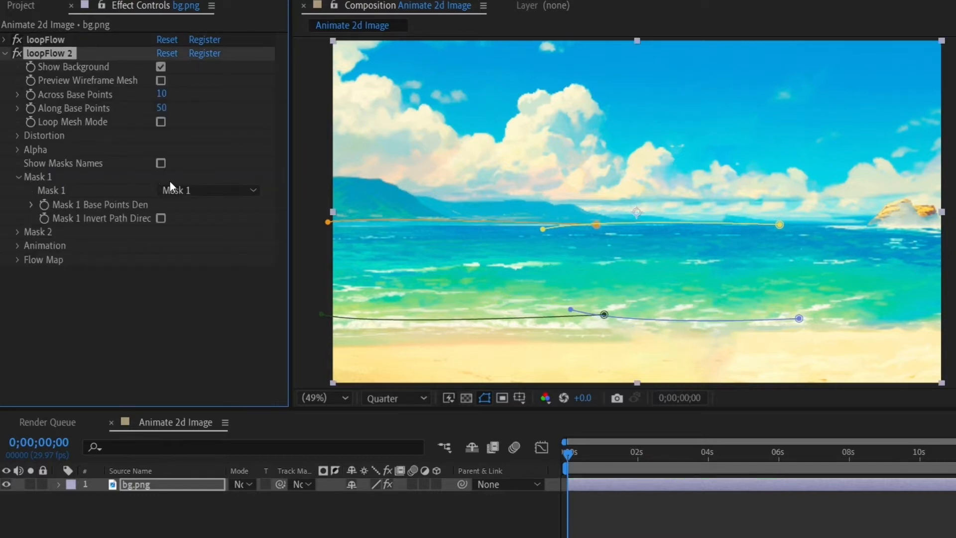
left_click(171, 190)
left_click(209, 251)
left_click(17, 231)
left_click(171, 246)
left_click(215, 328)
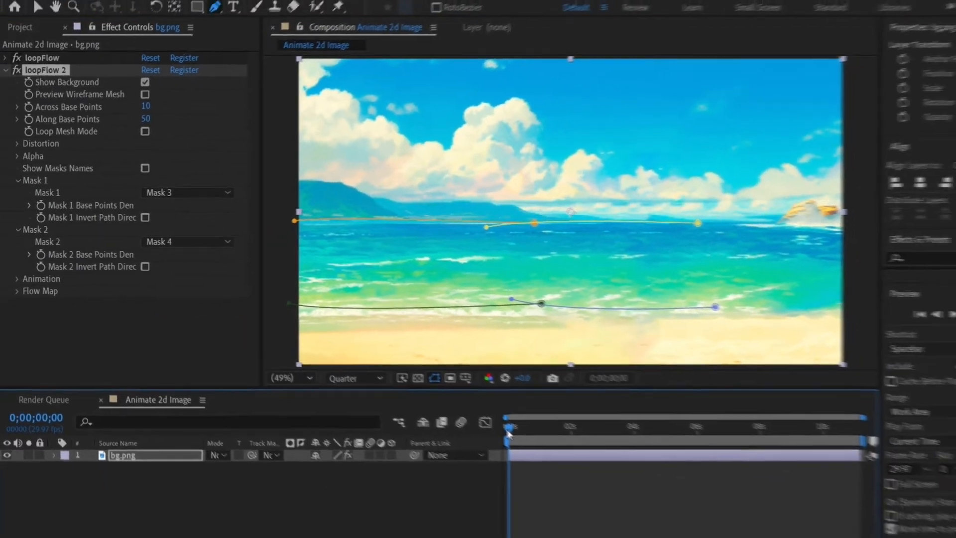
key("space")
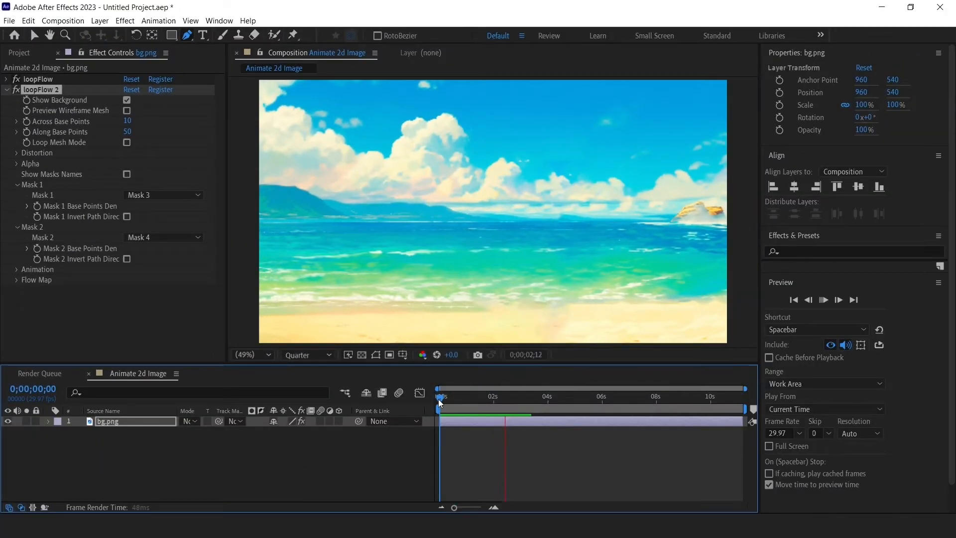
key("space")
key("space")
key("space")
Draw two open mask paths over the right part of the sea, one along the horizon and one along the shoreline
left_click(499, 422)
left_click(732, 226)
left_click_drag(564, 217, 525, 225)
left_click(560, 421)
left_click(732, 291)
mouse_move(593, 284)
left_mouse_down()
mouse_move(533, 272)
mouse_move(591, 285)
left_mouse_up()
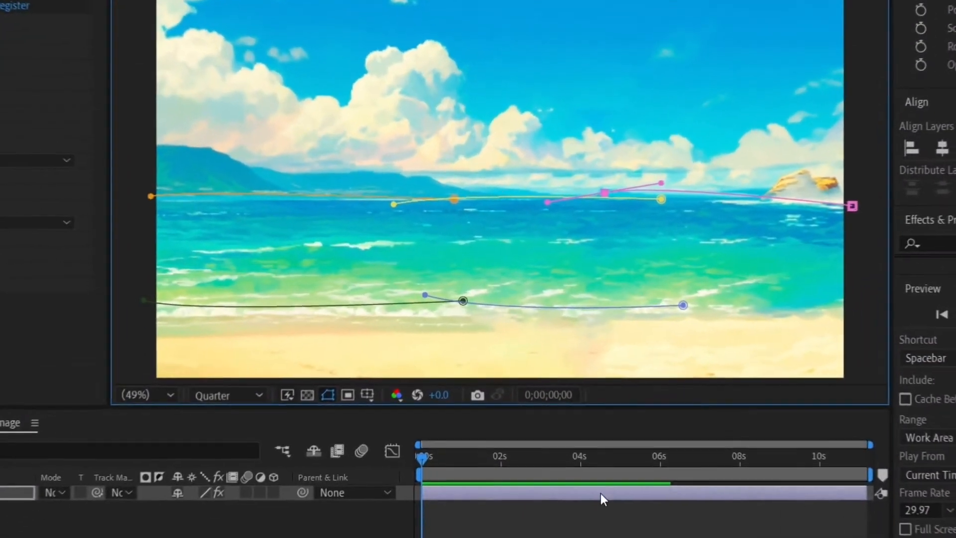
left_click_drag(647, 295, 627, 300)
Duplicate loopFlow 2, assign Mask 5 and Mask 6 to the copy, and preview the animation
left_click(9, 28)
left_click(54, 30)
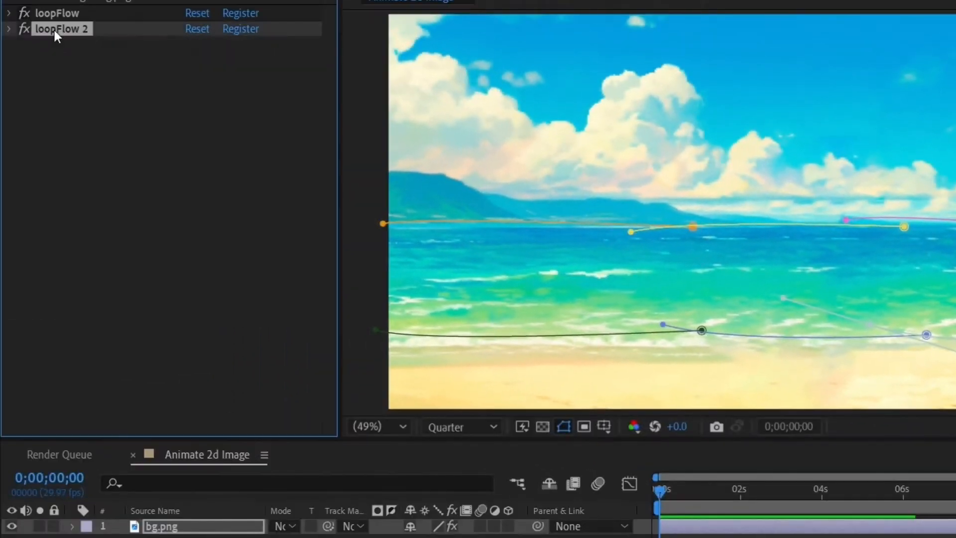
key("ctrl+d")
left_click(24, 188)
left_click(204, 204)
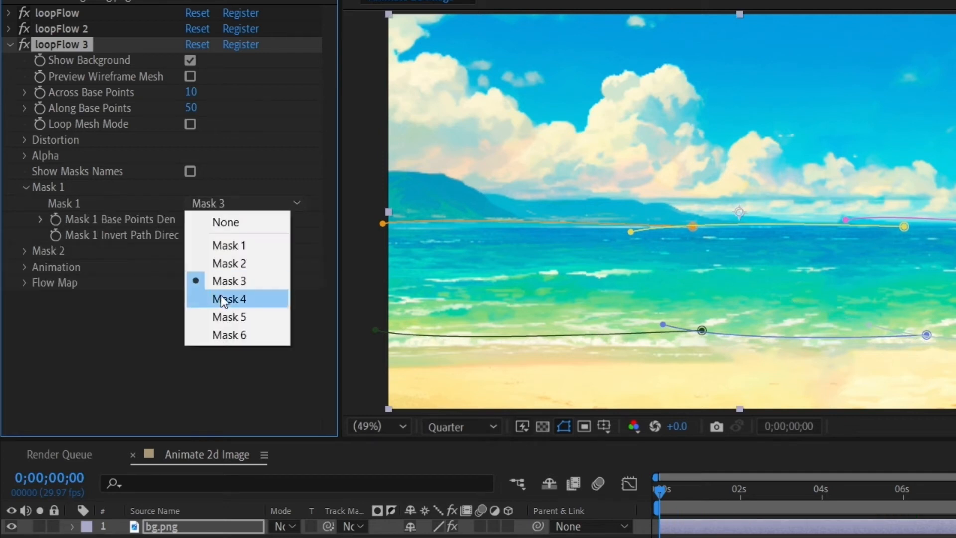
left_click(234, 316)
left_click(24, 250)
left_click(247, 268)
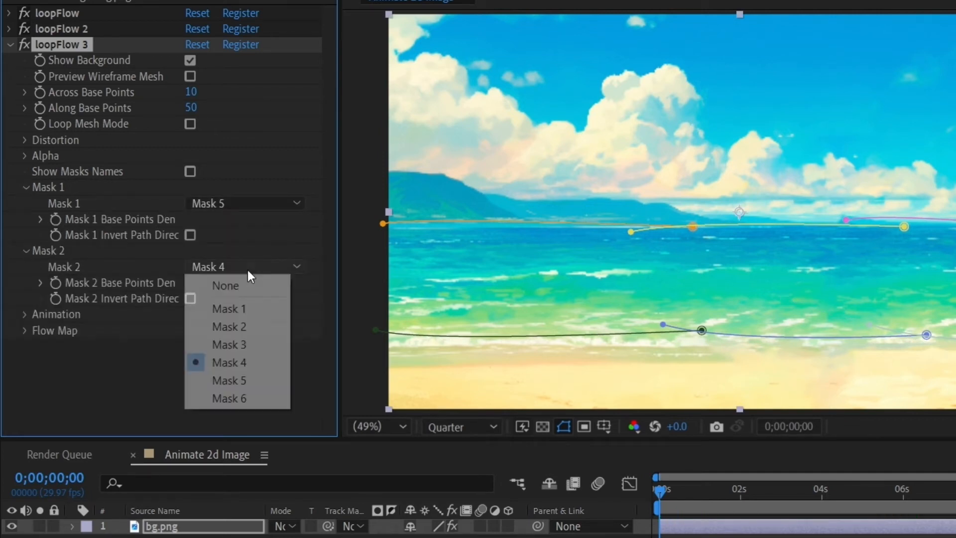
left_click(232, 401)
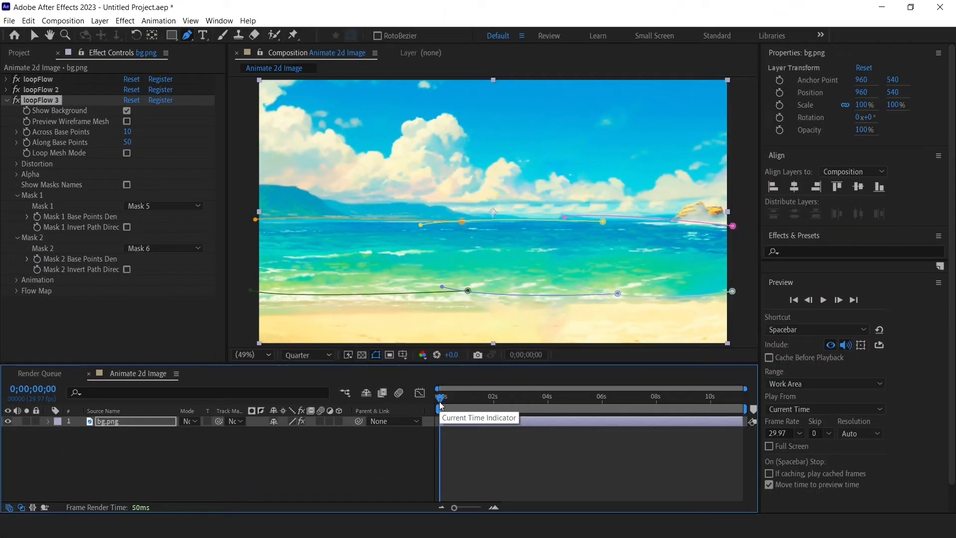
key("space")
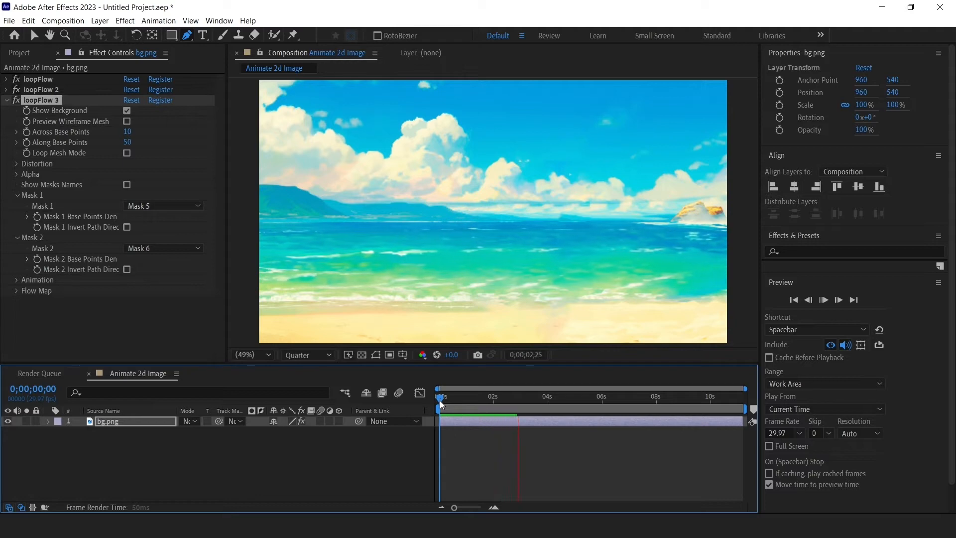
left_click(440, 404)
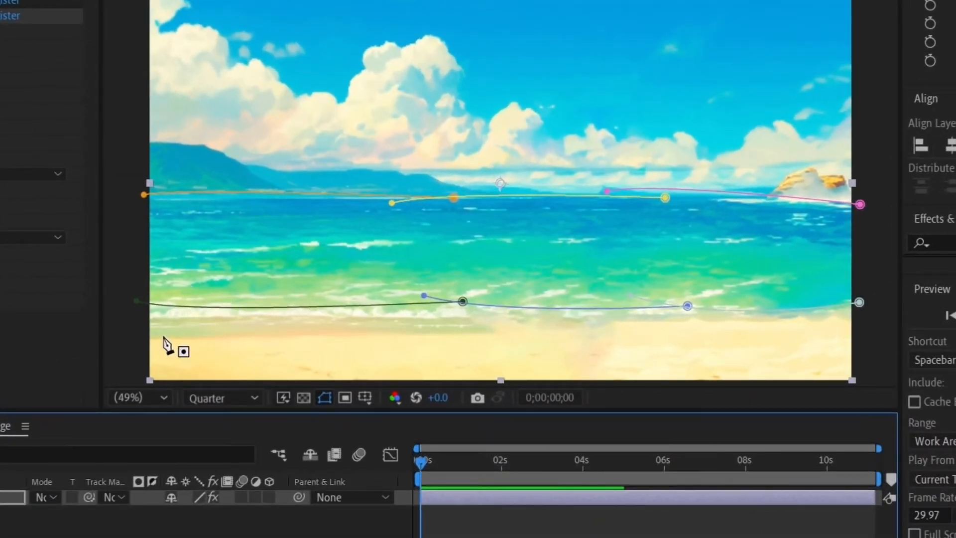
Draw two short upright mask paths crossing the shoreline, one at the image's left edge and one left of centre
left_click(156, 283)
left_click_drag(150, 324, 150, 342)
left_click_drag(155, 282, 151, 278)
left_click(10, 497)
left_click(371, 291)
left_click_drag(371, 325, 361, 334)
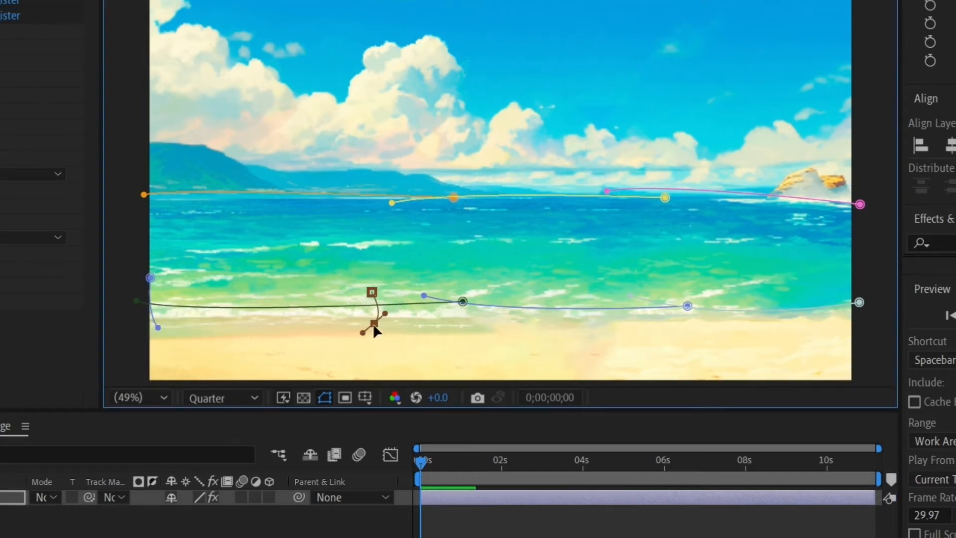
Duplicate loopFlow 3 and assign Mask 7 and Mask 8 to the copy
left_click(9, 45)
left_click(42, 45)
key("ctrl+d")
left_click(220, 219)
left_click(241, 369)
left_click(26, 267)
left_click(223, 282)
left_click(242, 452)
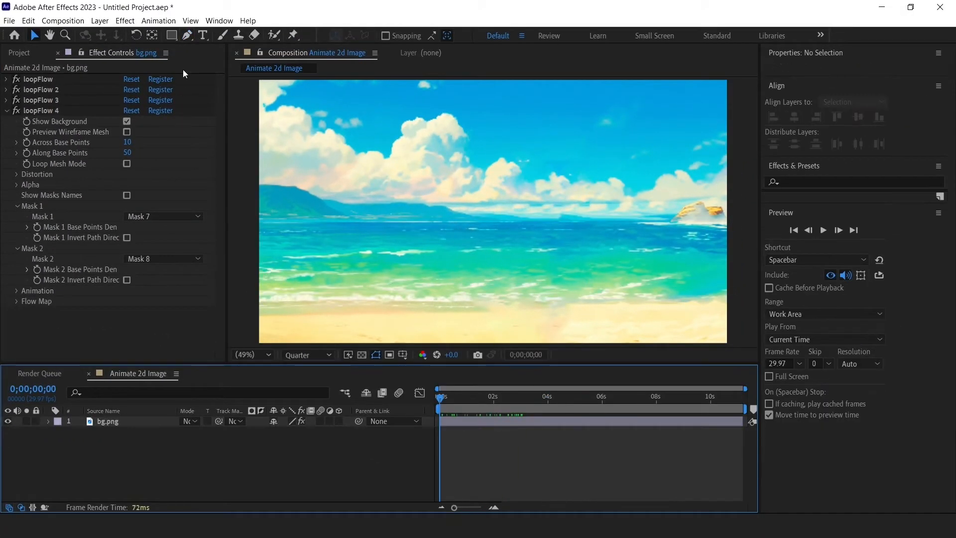
Draw two more short upright mask paths across the shoreline, one beside the path left of centre and one right of centre
left_click(186, 35)
left_click(107, 421)
left_click(414, 281)
left_click_drag(416, 305, 420, 314)
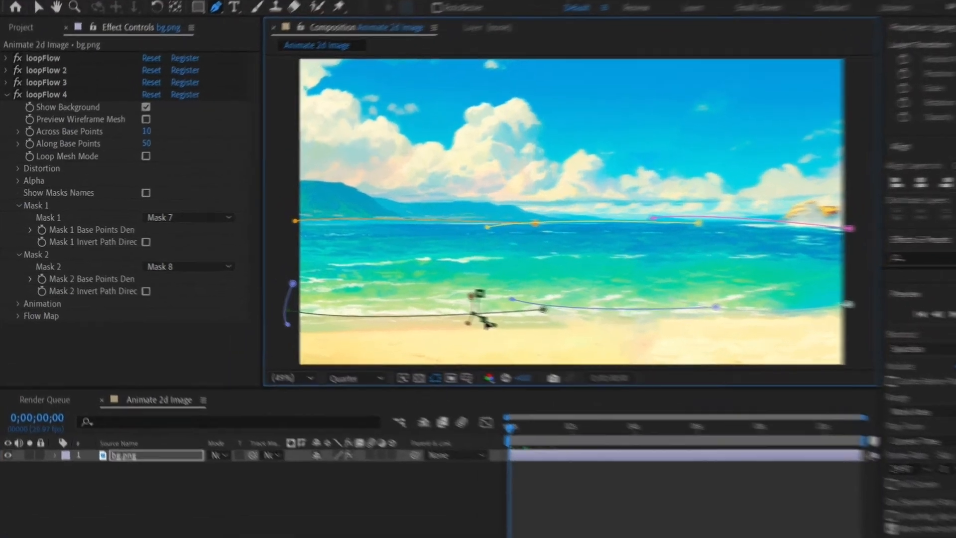
left_click(548, 289)
left_click_drag(550, 310, 546, 318)
Duplicate loopFlow 4 and assign Mask 9 and Mask 10 to the copy
left_click(4, 80)
left_click(50, 80)
key("ctrl+d")
left_click(19, 218)
left_click(208, 232)
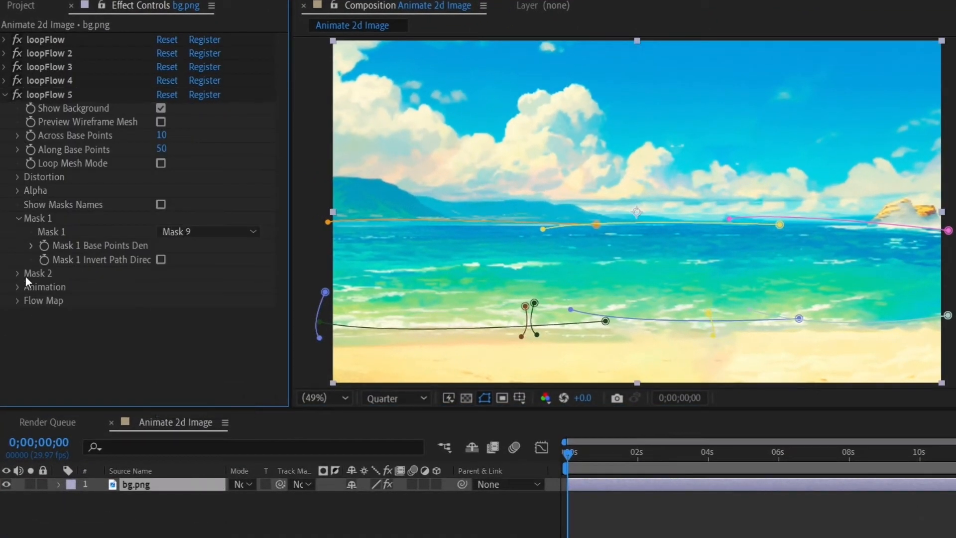
left_click(19, 273)
left_click(208, 287)
Move the short yellow mask path farther right along the shoreline and preview the animation
left_click_drag(708, 312, 813, 306)
left_click_drag(834, 342, 850, 337)
left_click_drag(603, 454, 815, 482)
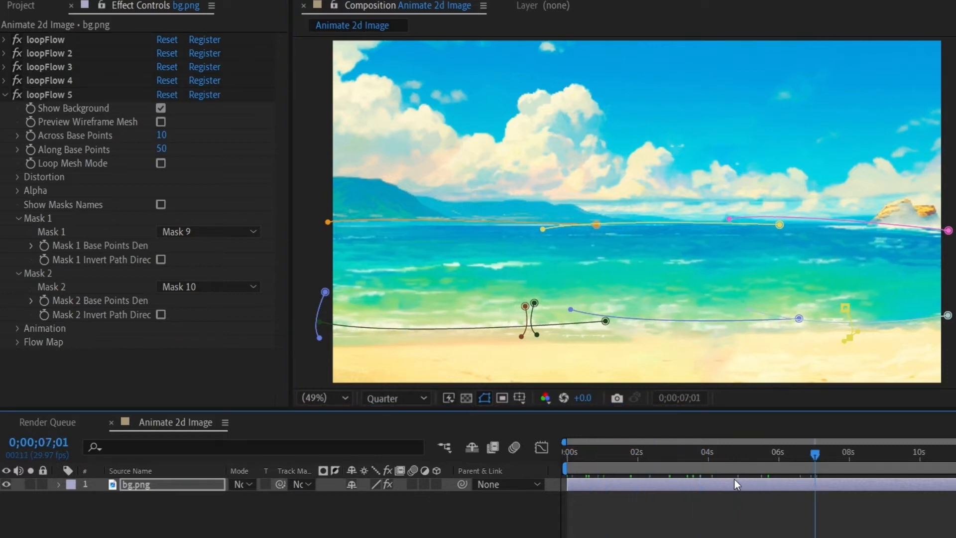
key("space")
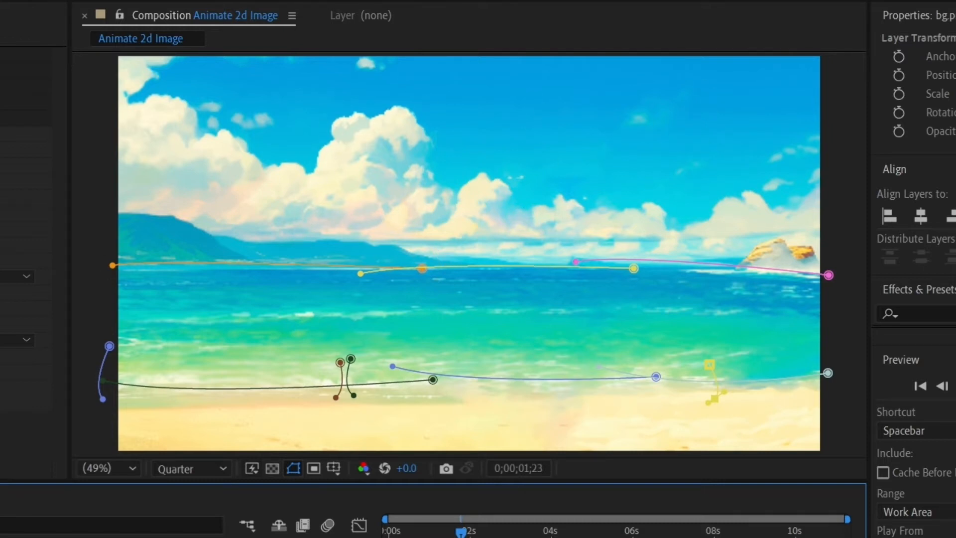
Draw two open mask paths around the clouds, one following their upper outline and one along their base above the mountains
left_click(1, 118)
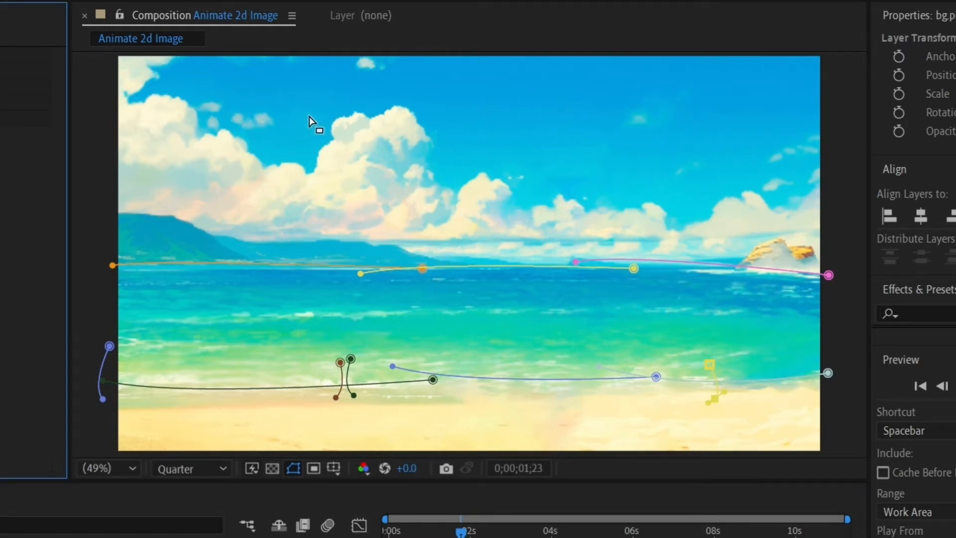
left_click(398, 536)
key("g")
left_click_drag(145, 115, 147, 154)
left_click(98, 82)
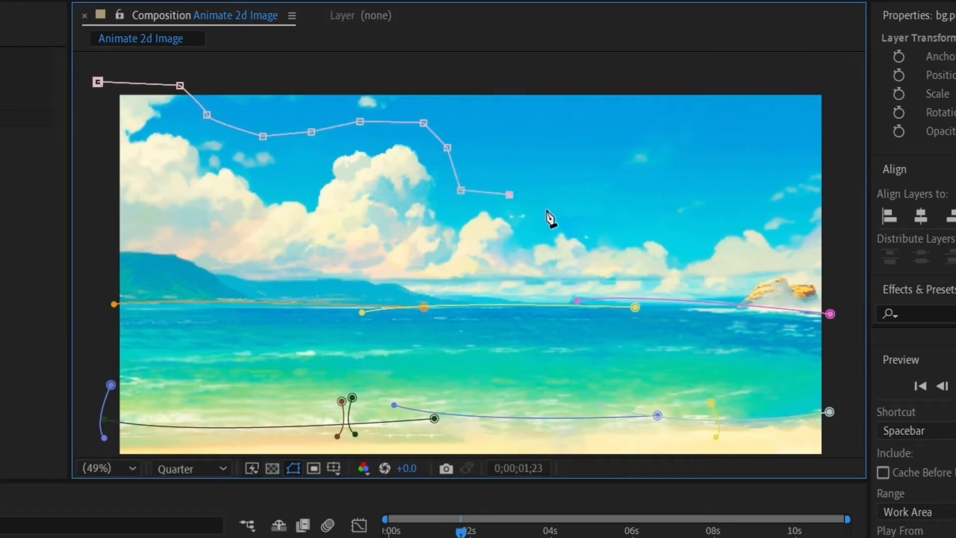
left_click(150, 537)
left_click(109, 250)
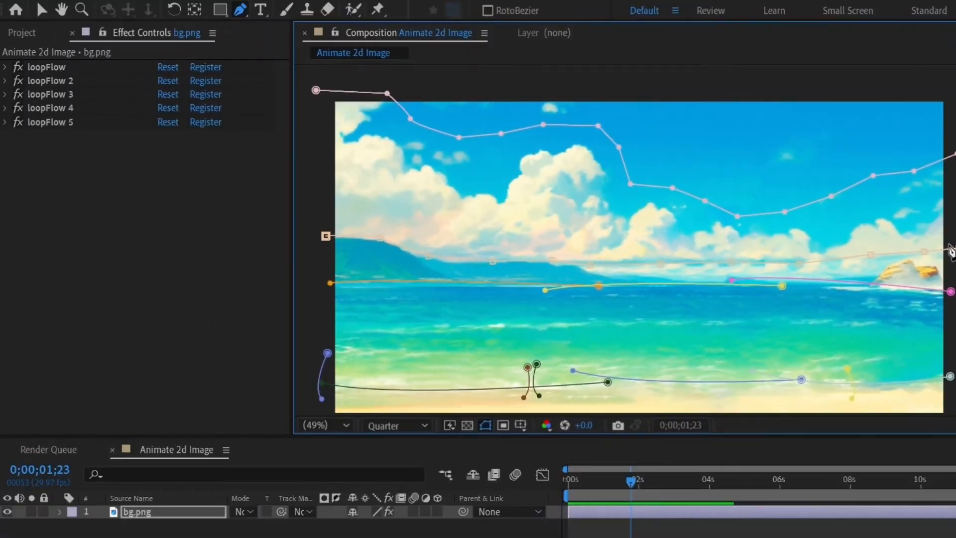
Duplicate loopFlow 5 and assign Mask 11 and Mask 12 to the copy
left_click(52, 122)
key("ctrl+d")
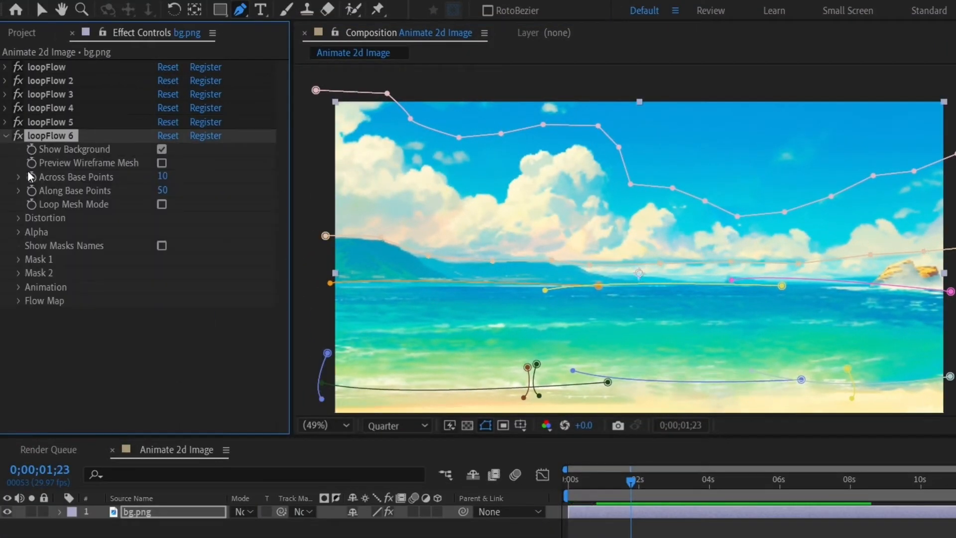
left_click(19, 259)
left_click(191, 272)
left_click(198, 461)
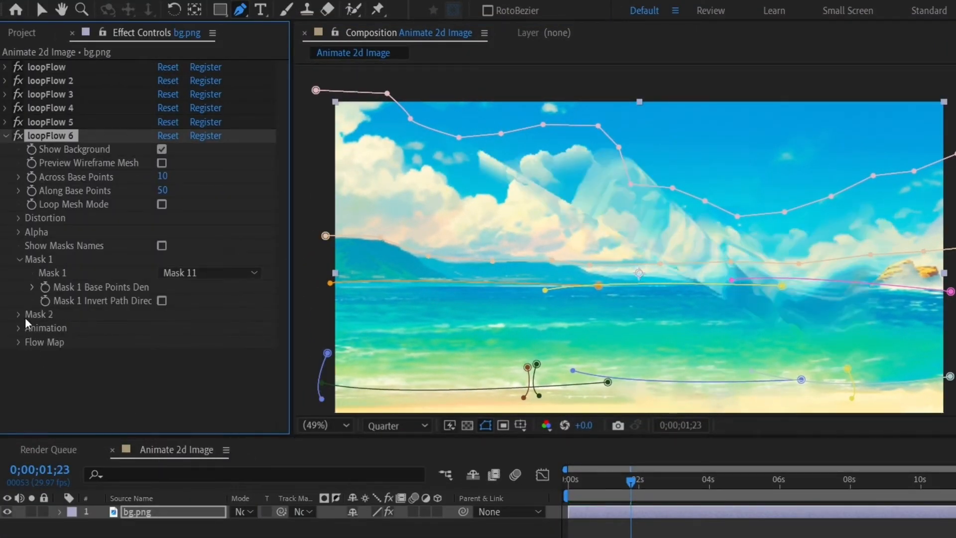
left_click(22, 315)
left_click(184, 327)
left_click(192, 533)
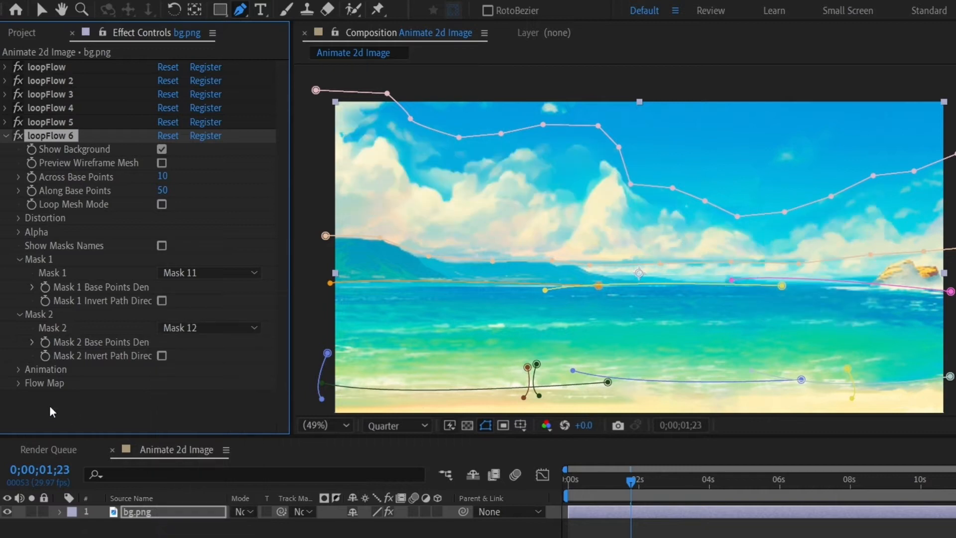
Set loopFlow 6's animation direction to Across and preview the clouds from the start of the composition
left_click(19, 371)
left_click(199, 275)
left_click(195, 306)
key("Home")
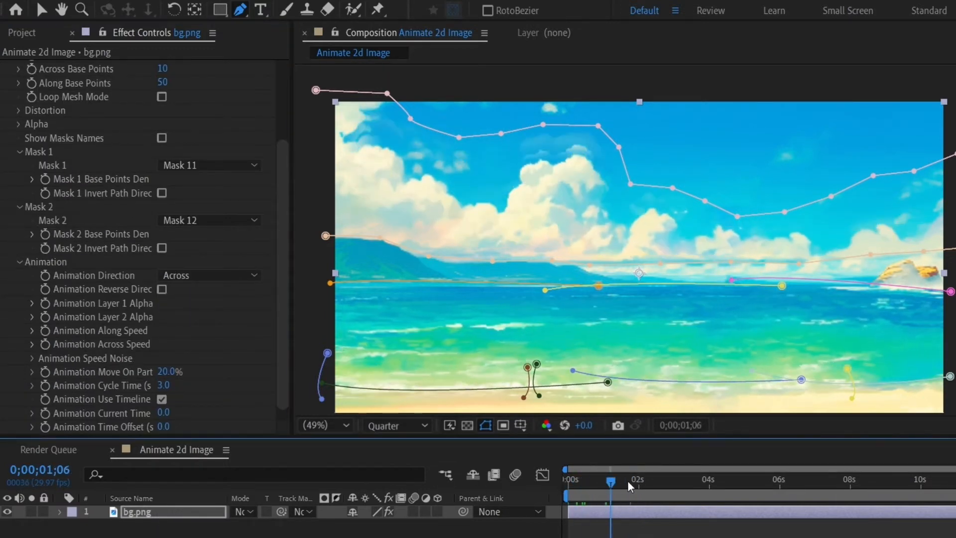
key("space")
key("space")
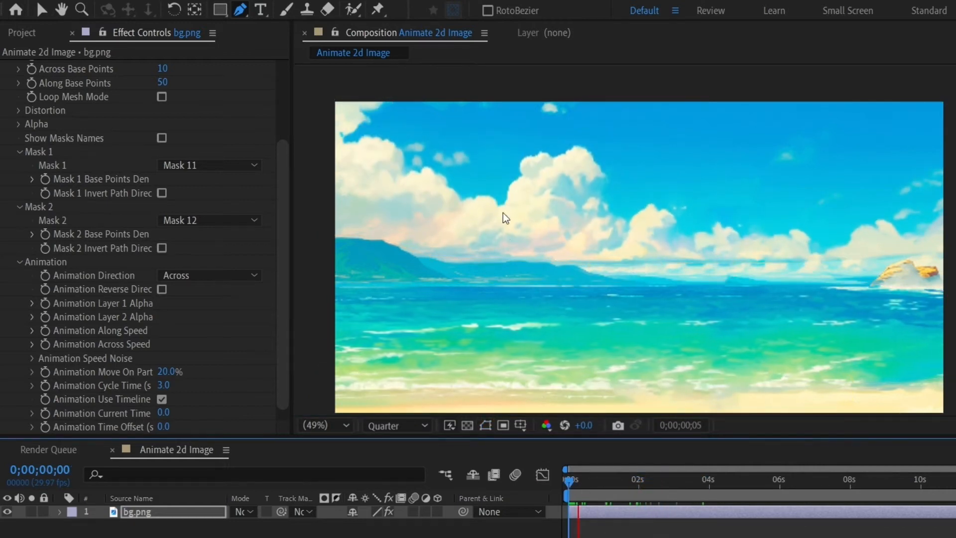
Reverse the animation direction of loopFlow 6 and preview the cloud movement
left_click(162, 290)
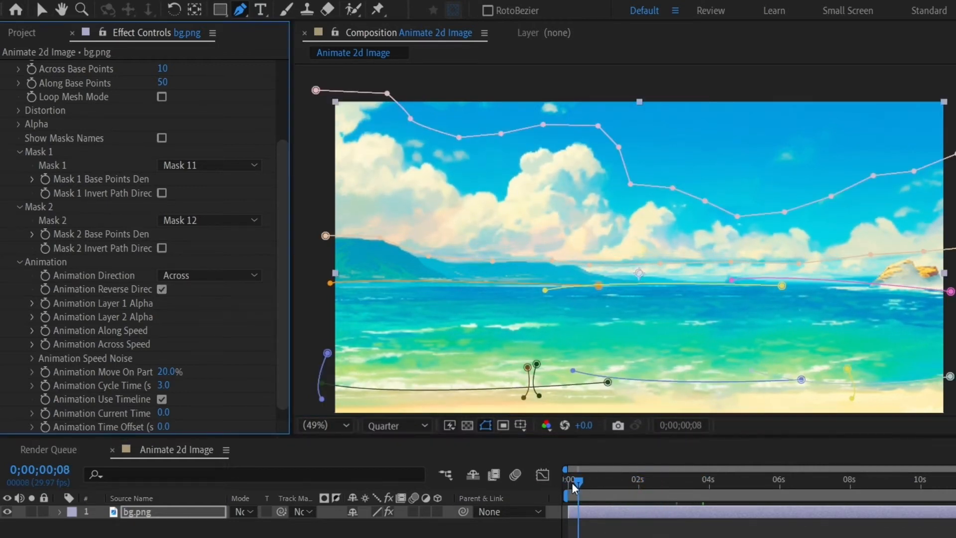
key("space")
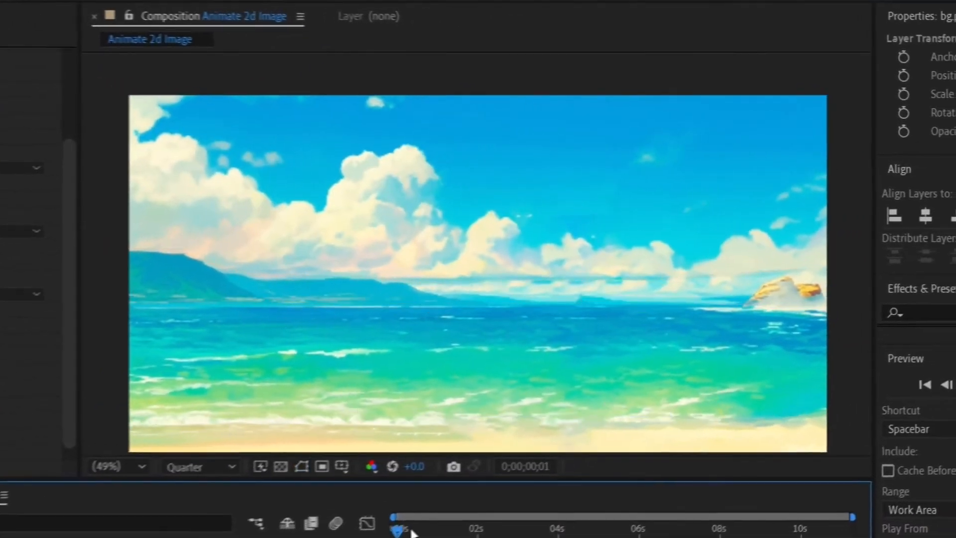
key("space")
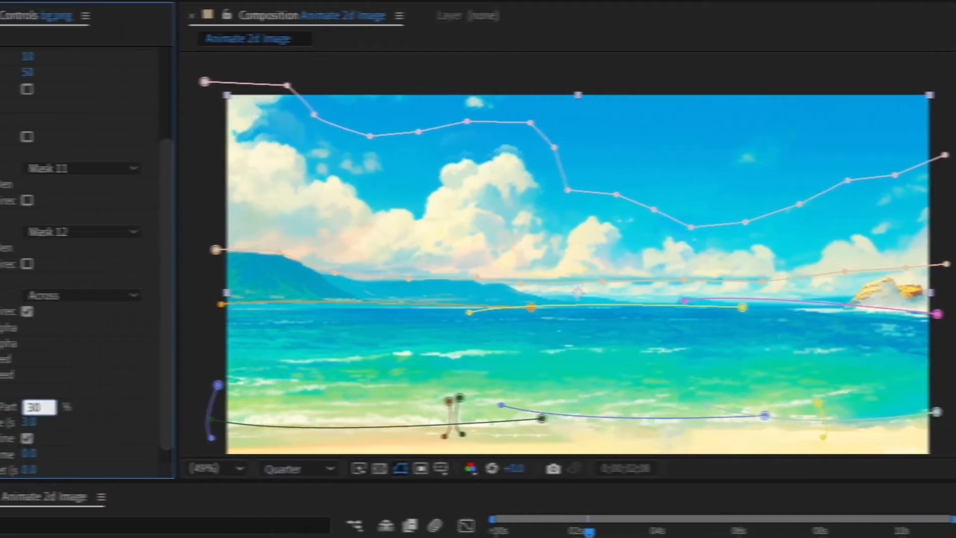
Set loopFlow 6's Animation Move On Part to 30% and its cycle time to 25 seconds, and preview from the start
type("25")
key("Return")
key("space")
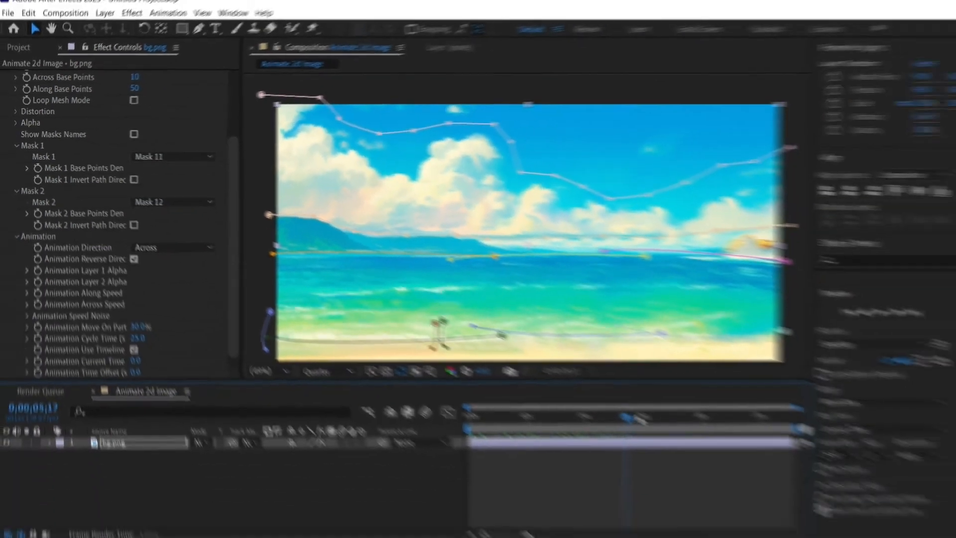
left_click_drag(636, 415, 431, 426)
key("space")
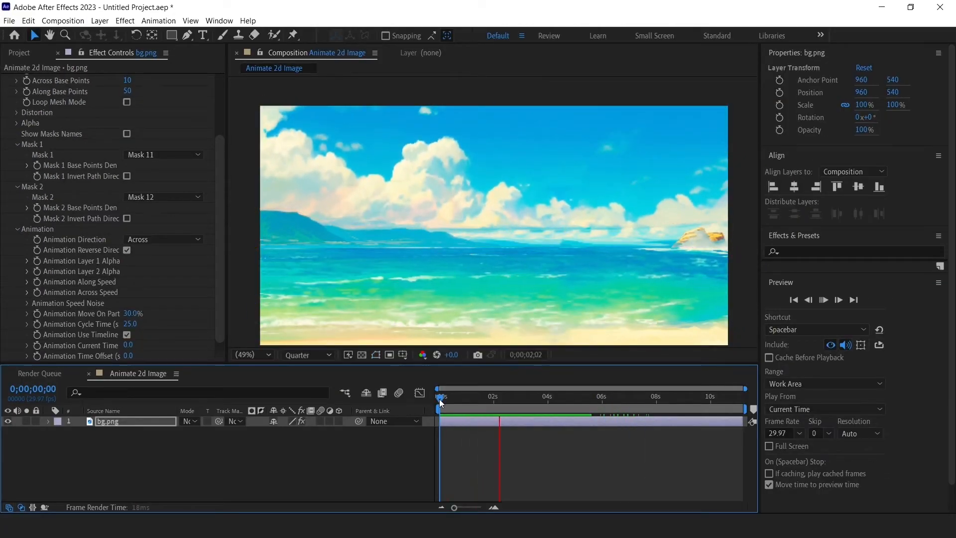
key("space")
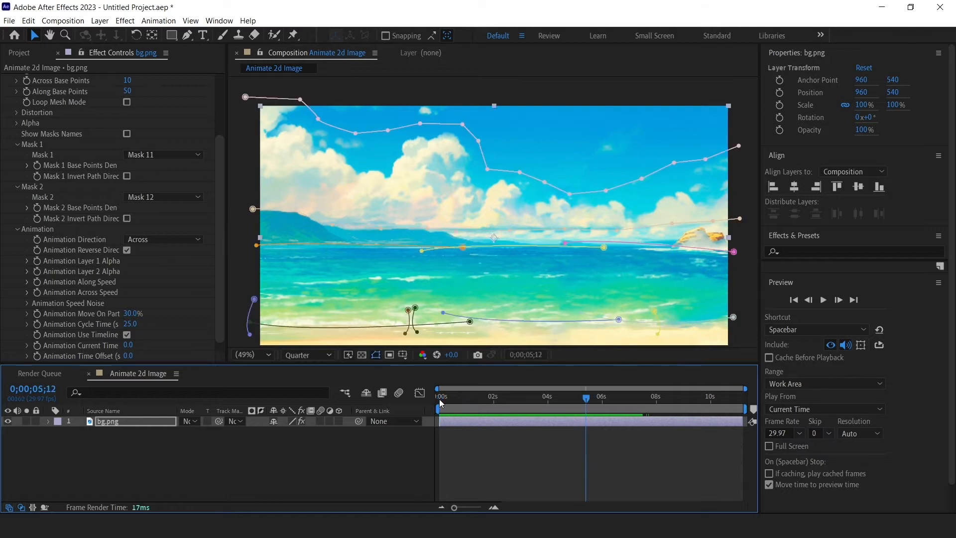
Add Fishes jumping out of water.mp4 to the composition as a layer above bg.png
scroll(41, 80, "up", 3)
left_click(6, 132)
left_click(127, 202)
left_click(19, 53)
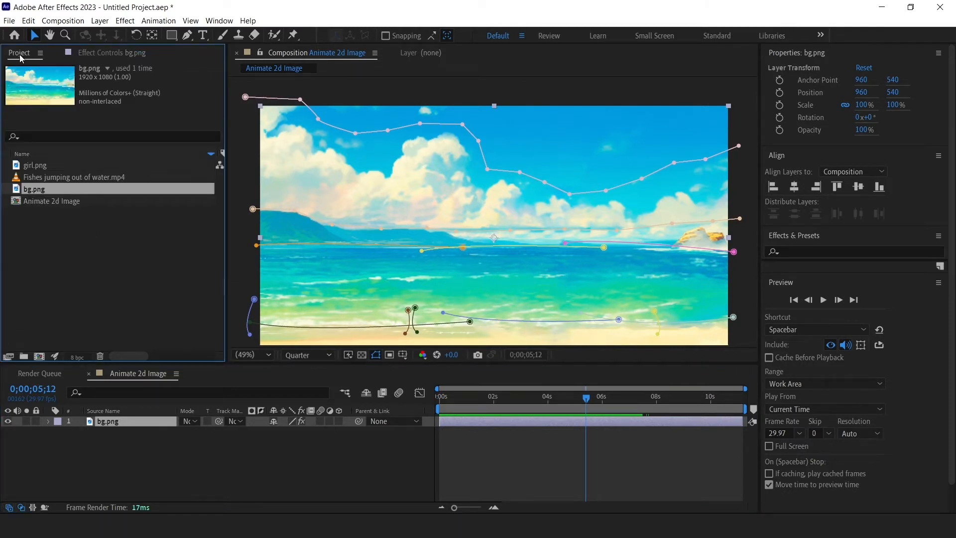
left_click_drag(69, 180, 121, 419)
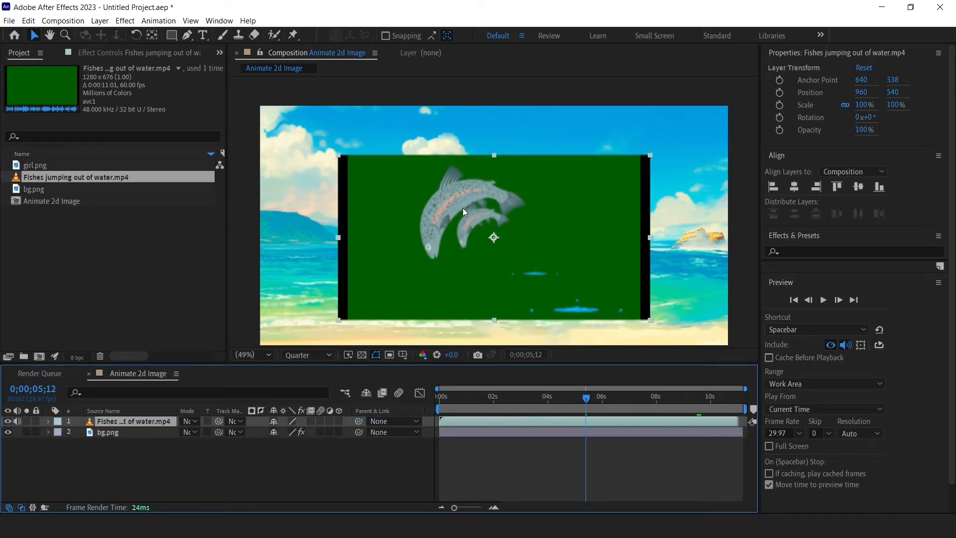
Apply the Keylight + Key Cleaner + Advanced Spill Suppressor preset to the fish layer and sample its green background as the screen colour
key("ctrl+space")
type("keyli")
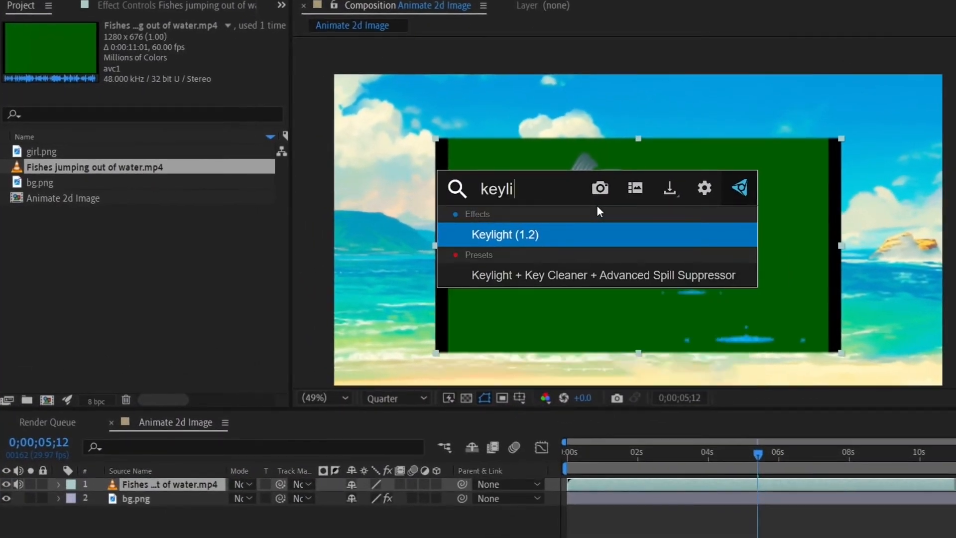
left_click(588, 276)
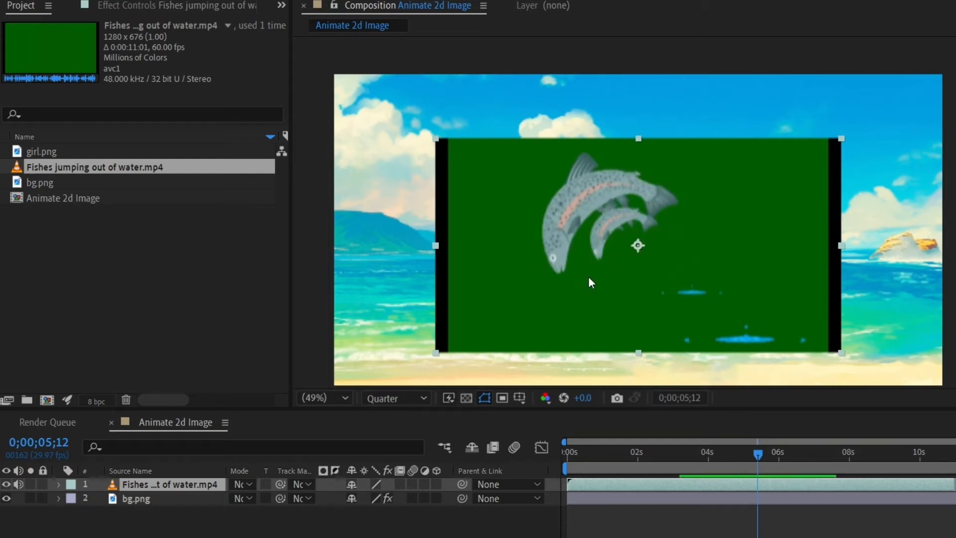
left_click(518, 193)
Show Keylight's Screen Matte view and set Clip Black to 20 and Clip White to 70
left_click(209, 114)
left_click(208, 192)
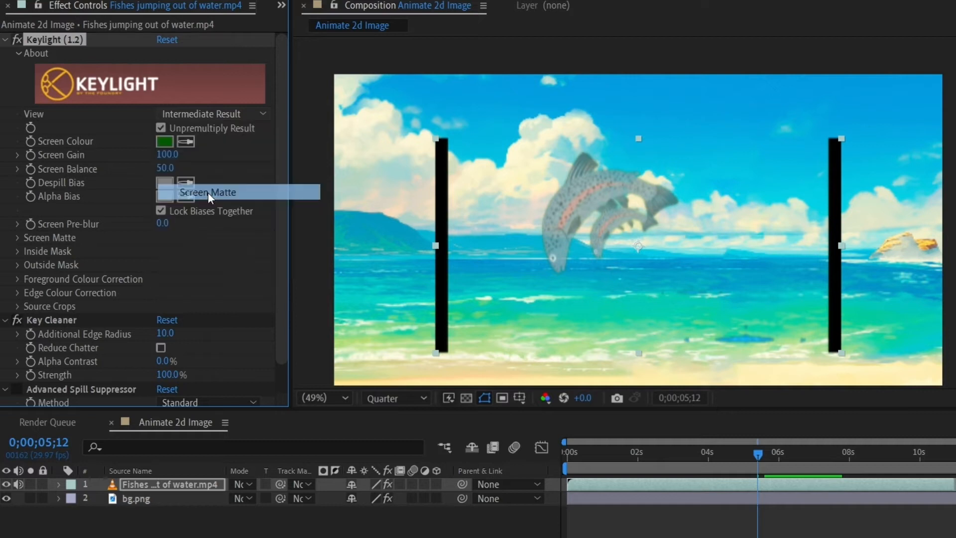
left_click(18, 237)
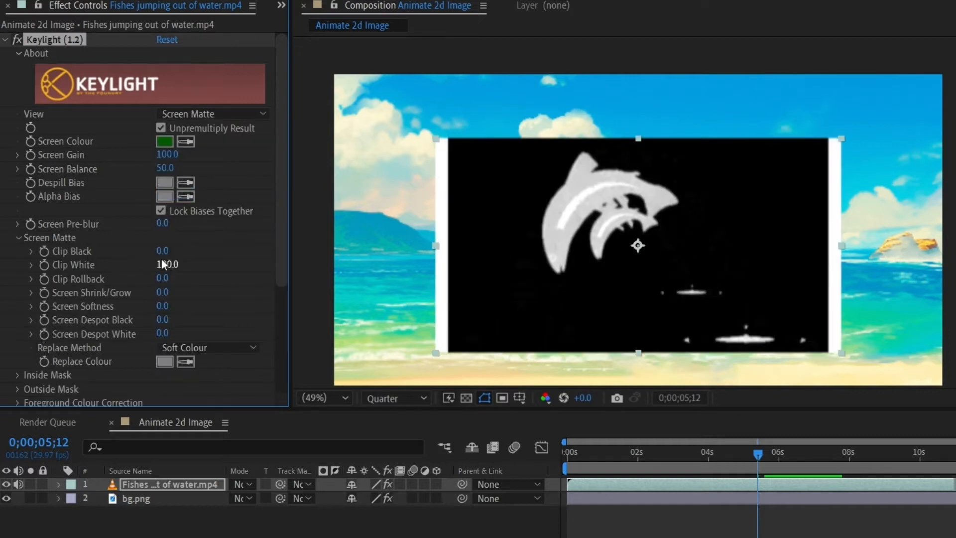
left_click_drag(169, 249, 174, 250)
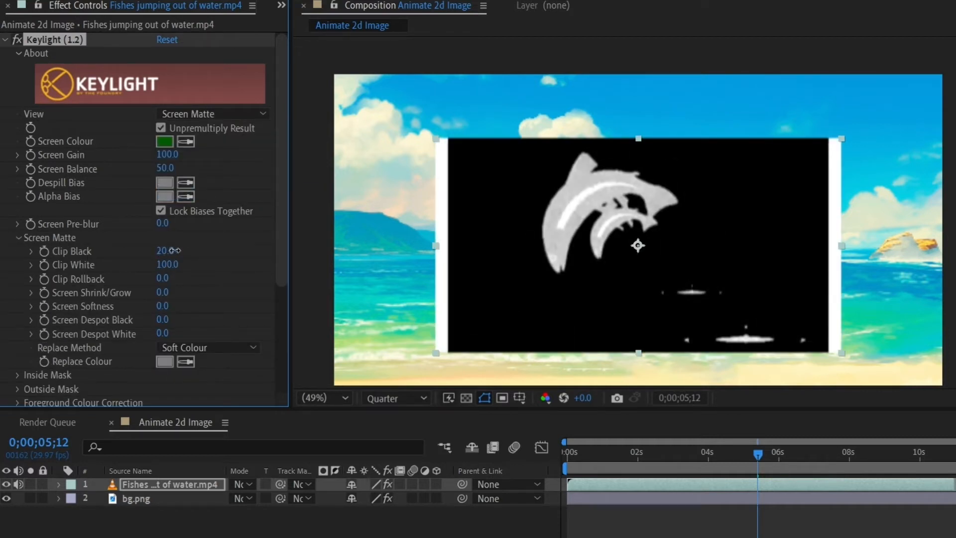
left_click_drag(167, 265, 147, 265)
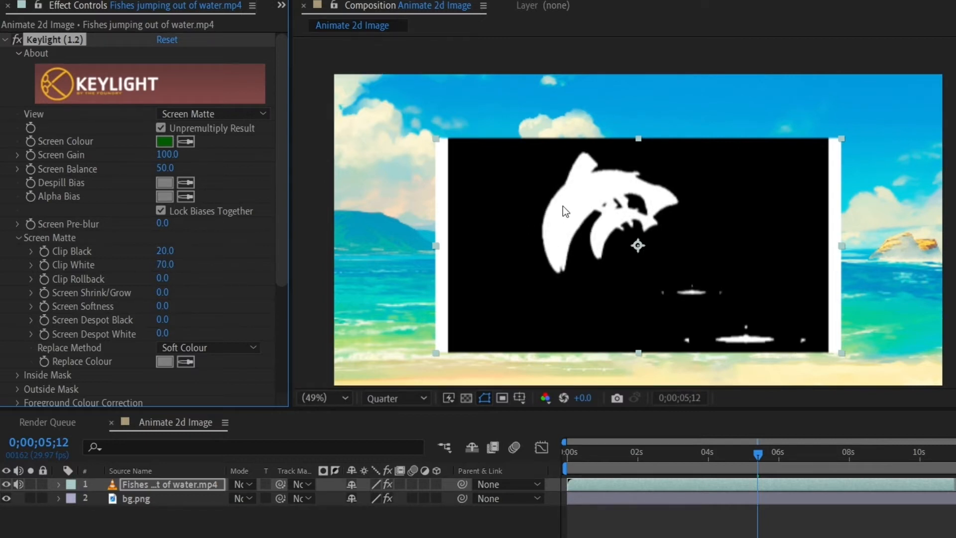
Draw a rectangular mask inside the fish footage that excludes its side bars, and return the Keylight view to Intermediate Result
left_click_drag(456, 145, 824, 347)
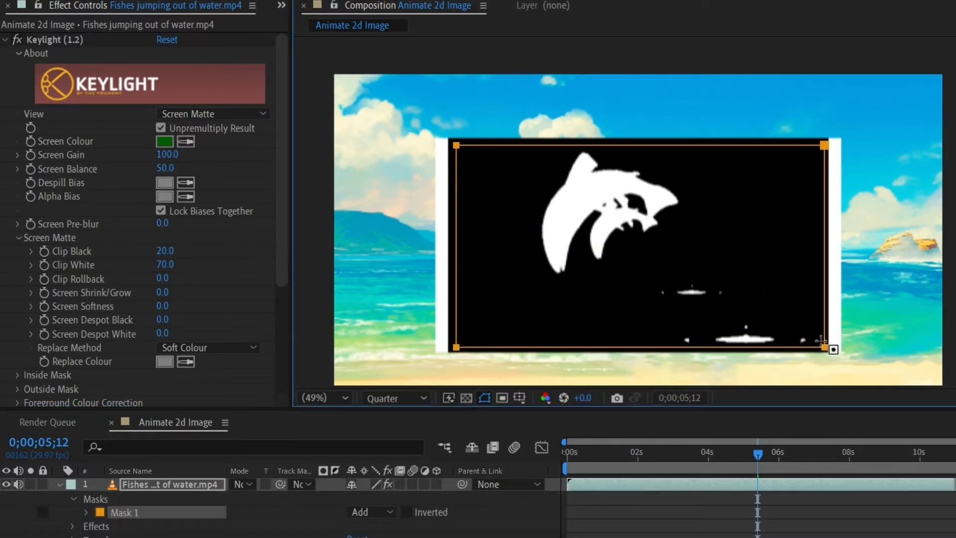
left_click(227, 115)
left_click(208, 266)
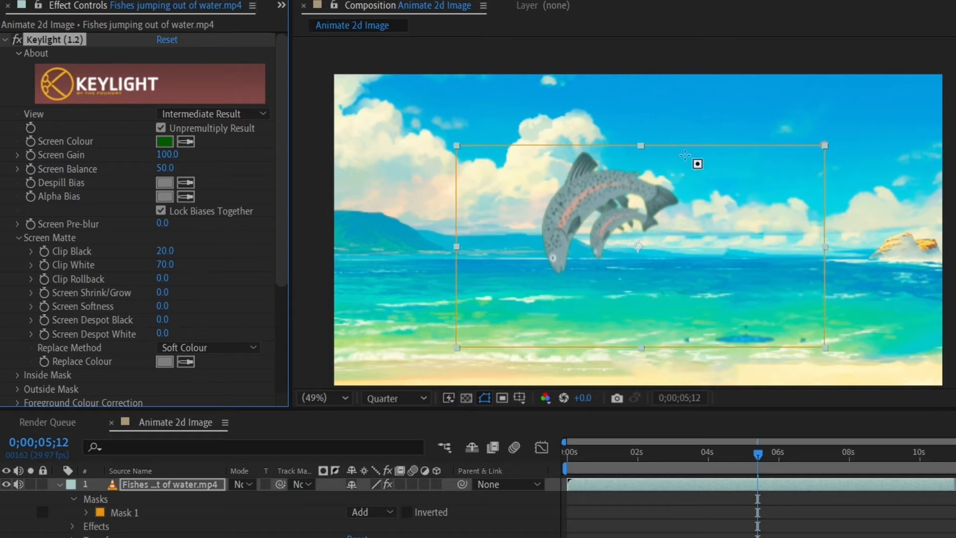
Raise the lower edge of the fish mask to cut off the splashes and scale the fish layer to 7%
left_click_drag(641, 348, 637, 313)
left_click(136, 486)
key("s")
left_click(390, 499)
type("7")
key("Return")
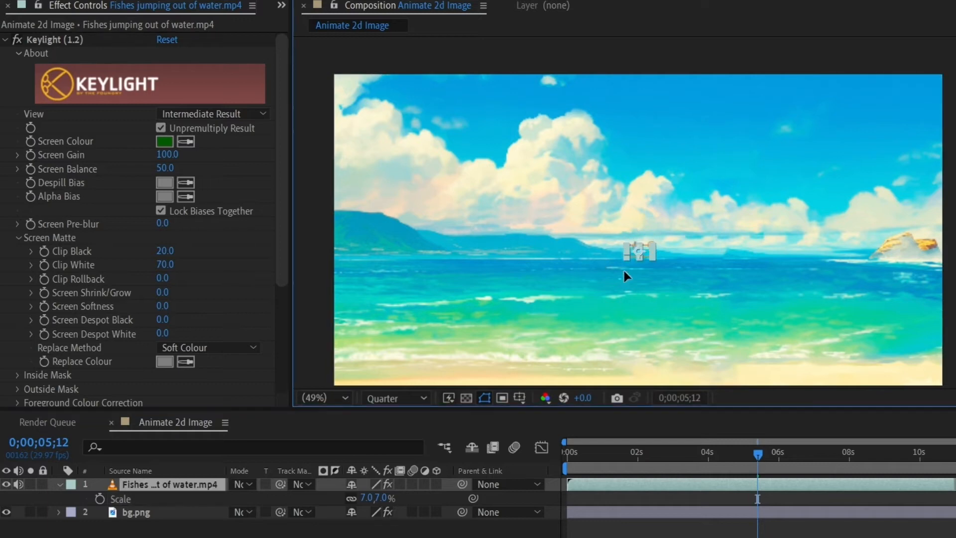
Play the composition from the start, split the fish layer after its first jump and delete the remaining part
key("Home")
key("space")
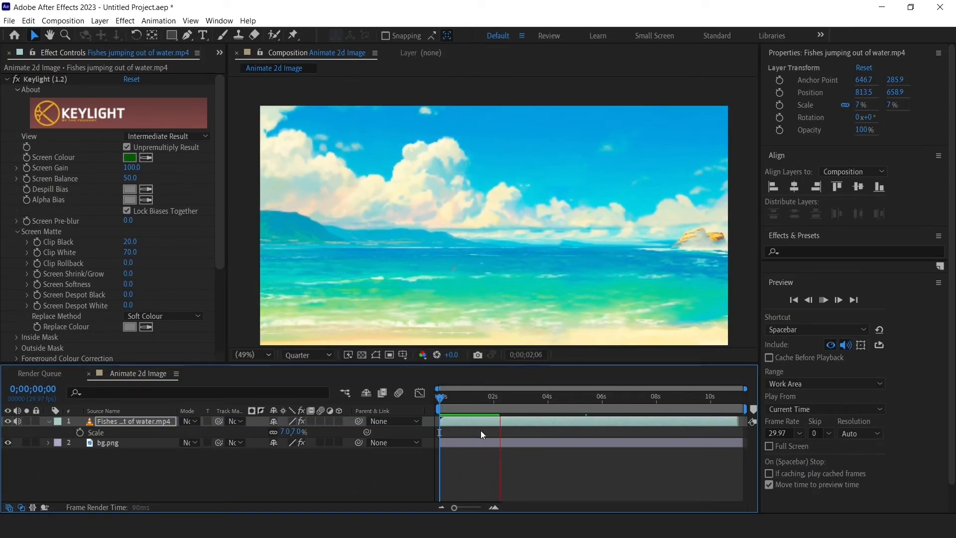
key("space")
key("ctrl+shift+d")
key("Delete")
Keyframe the fish layer's position to drift left to 750.2, 662.9 at 0;00;02;09, and preview the jump from the start
mouse_move(511, 399)
left_mouse_down()
mouse_move(432, 403)
mouse_move(502, 399)
left_mouse_up()
left_click(464, 425)
key("p")
left_click(80, 432)
left_click_drag(456, 264, 436, 267)
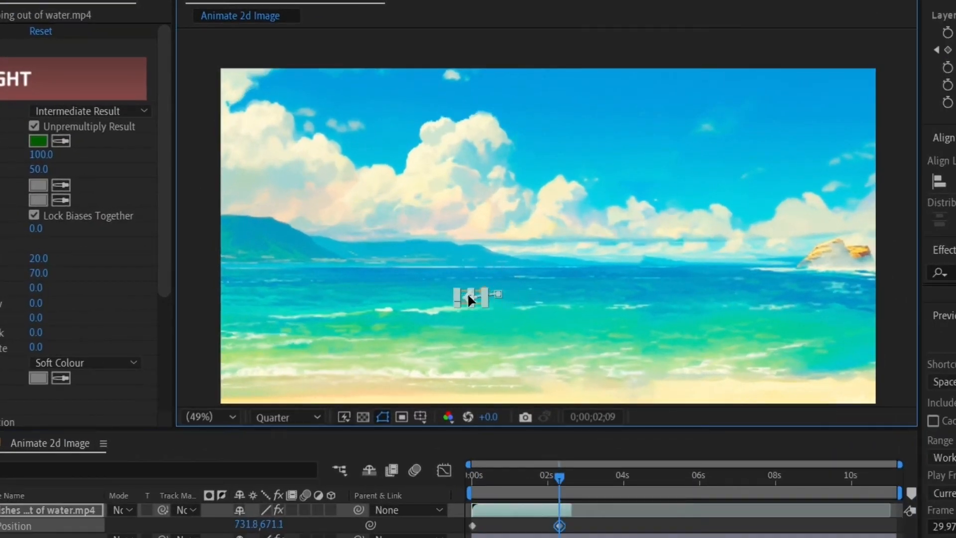
left_click_drag(468, 298, 495, 294)
key("Home")
key("space")
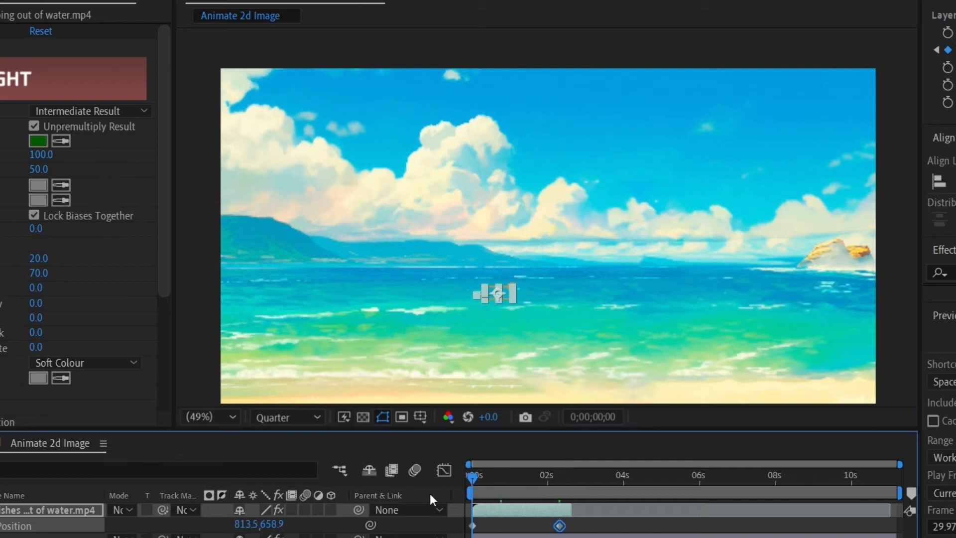
key("space")
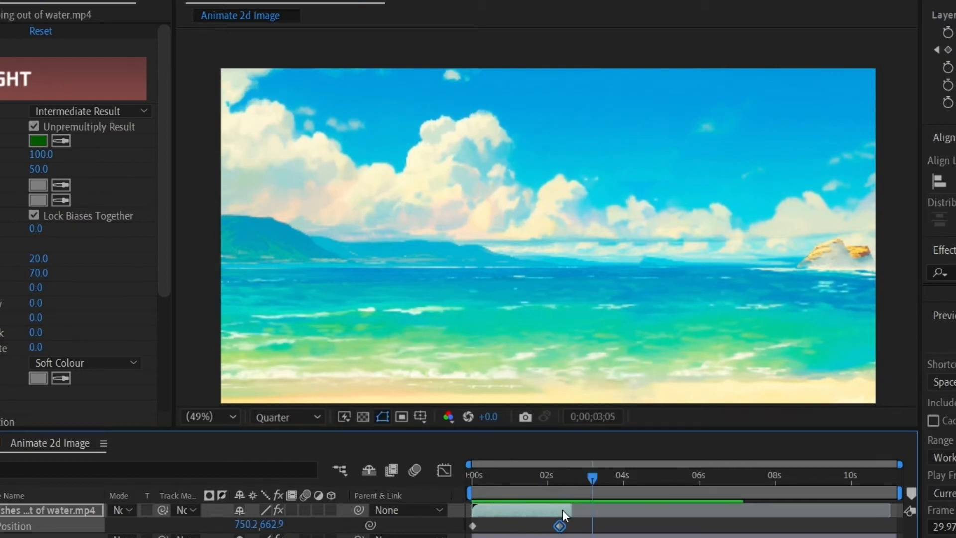
Duplicate the fish layer and shift the copy's visible section to run from about 4.3 to 6.5 seconds
left_click(562, 509)
key("ctrl+d")
left_click_drag(532, 507, 690, 510)
left_click_drag(478, 511, 573, 512)
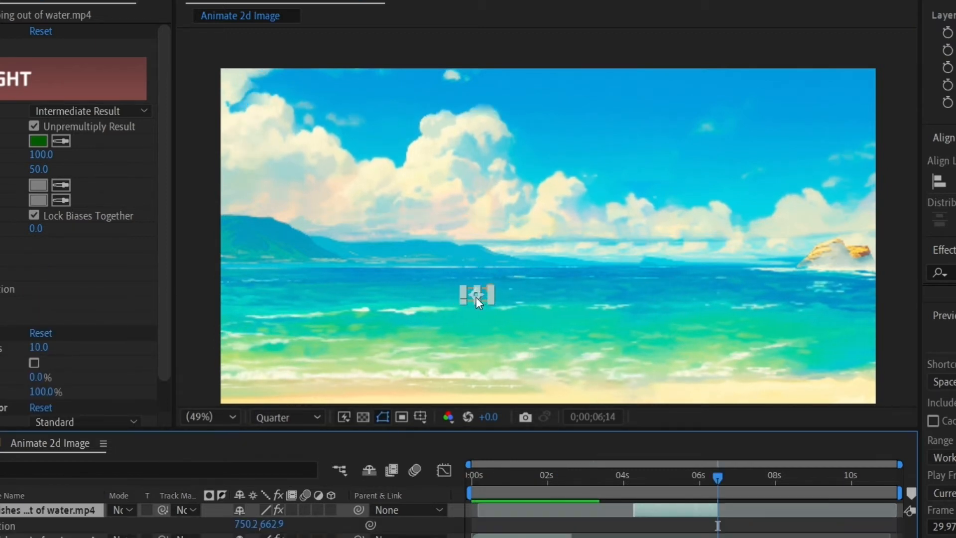
Keyframe the copied fish layer's position from 337.8, 640.5 to 254.1, 648.6 over its visible section, and preview both jumps from the start
left_click_drag(476, 298, 332, 290)
left_click_drag(639, 482, 715, 478)
key("p")
key("p")
left_click_drag(335, 286, 309, 290)
left_click(627, 480)
key("space")
left_click_drag(494, 478, 440, 483)
key("space")
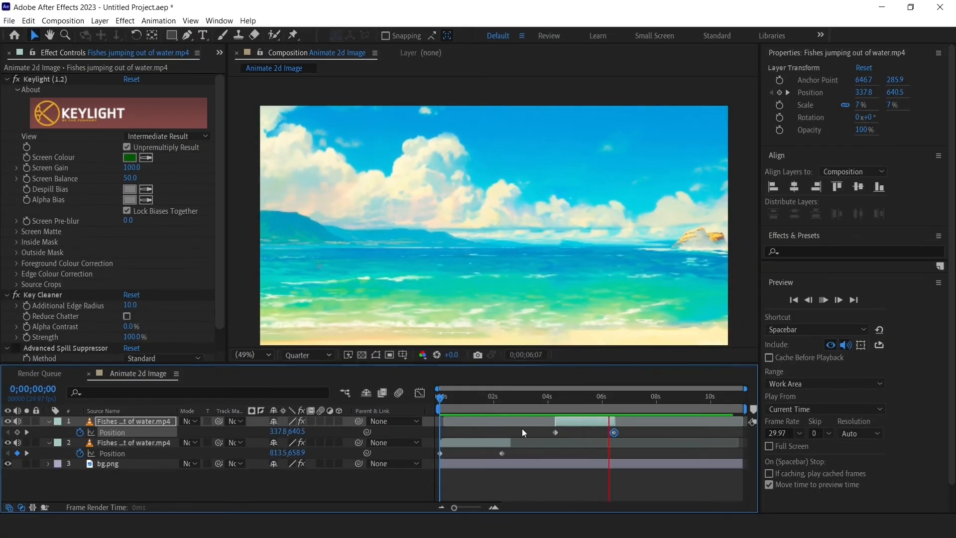
key("space")
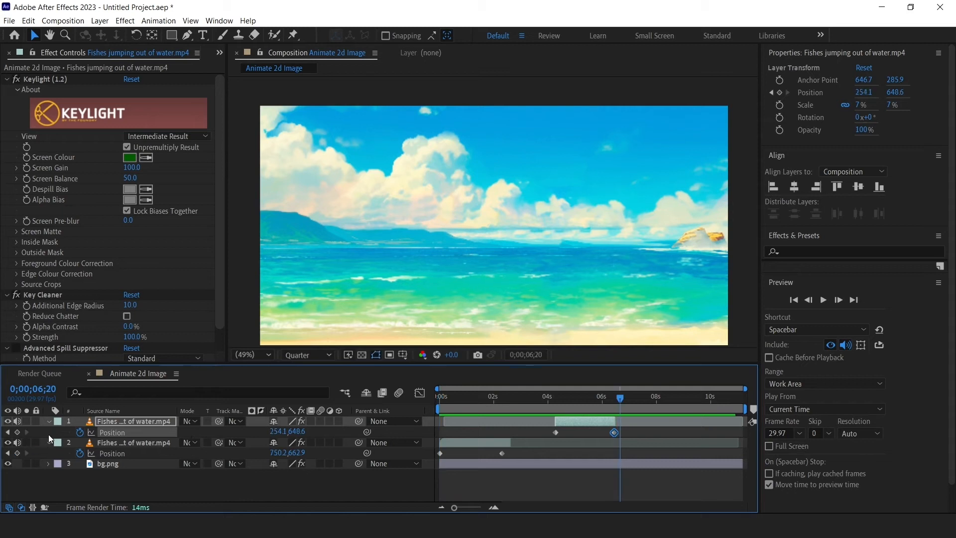
Collapse both fish layers and add girl.png to the composition as the topmost layer
left_click(49, 422)
left_click(49, 432)
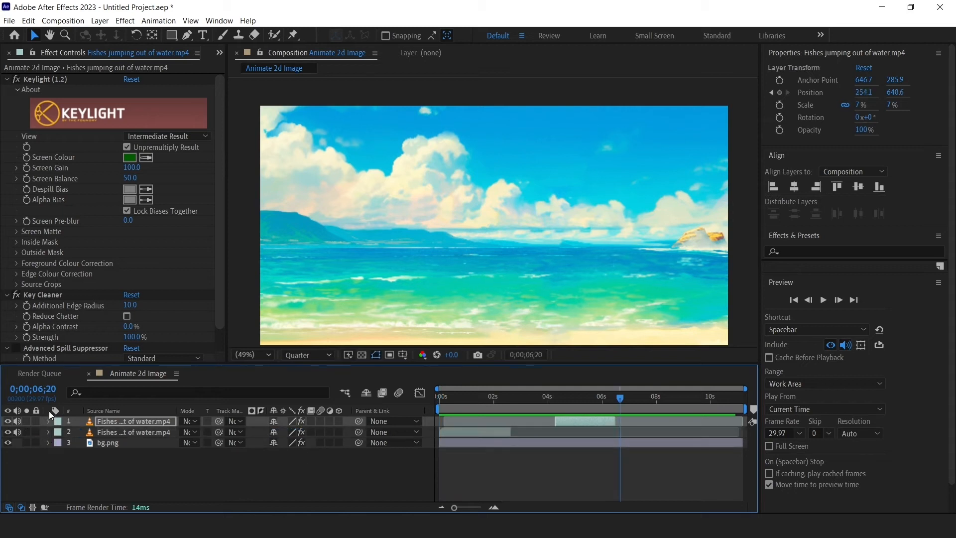
left_click(220, 53)
left_click(298, 68)
left_click(28, 168)
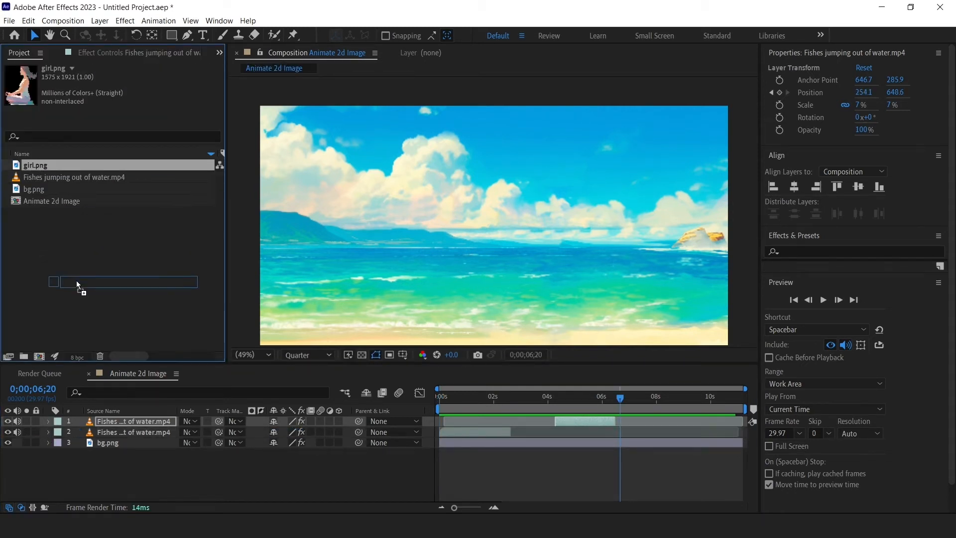
left_click_drag(119, 411, 115, 416)
Scale the girl.png layer to 47% and return to the start of the composition
type("s")
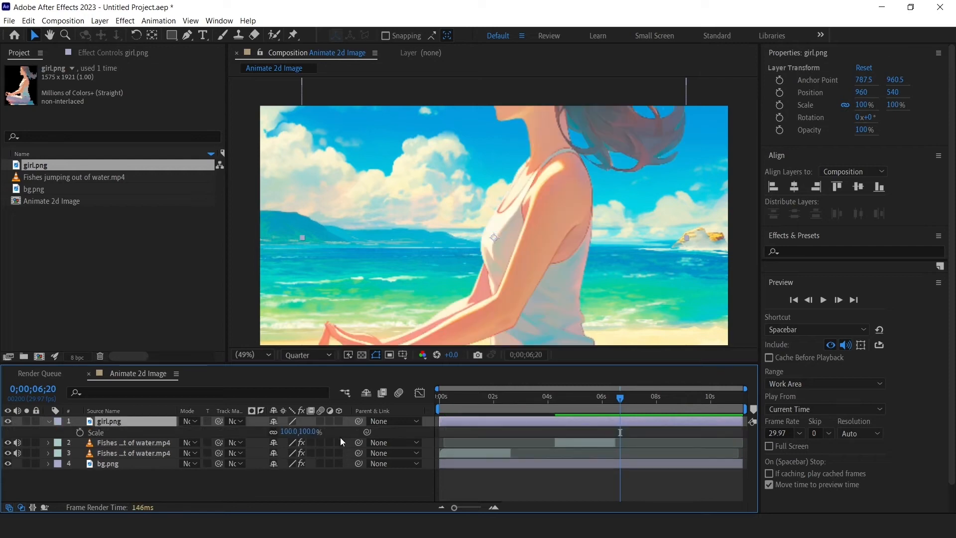
type("47")
key("Return")
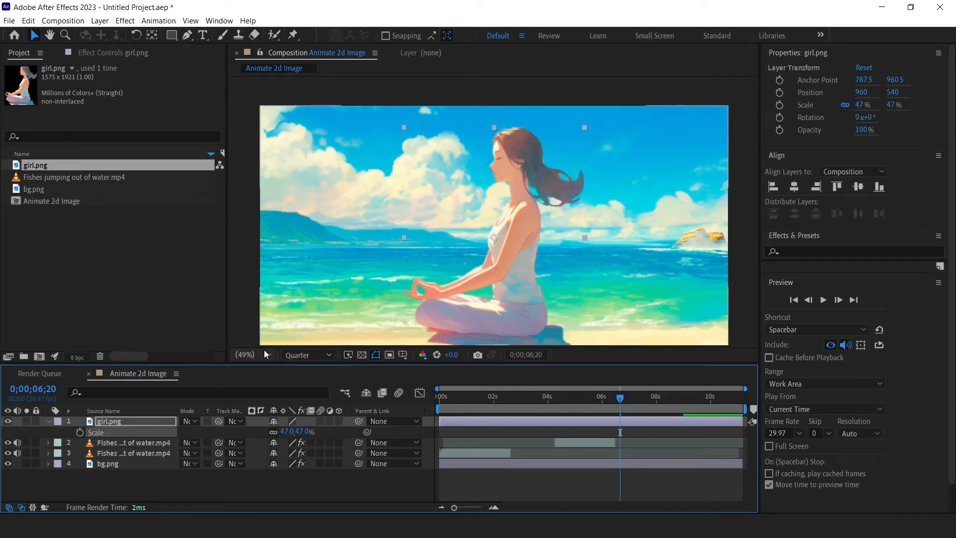
key("Home")
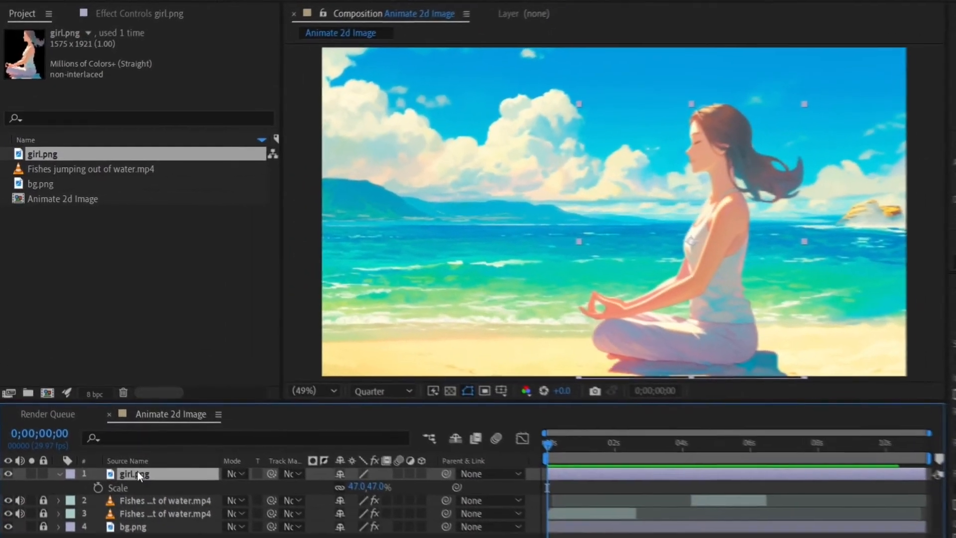
Pre-compose the girl.png layer under the name girl, leaving all attributes in Animate 2d Image
right_click(112, 421)
left_click(204, 389)
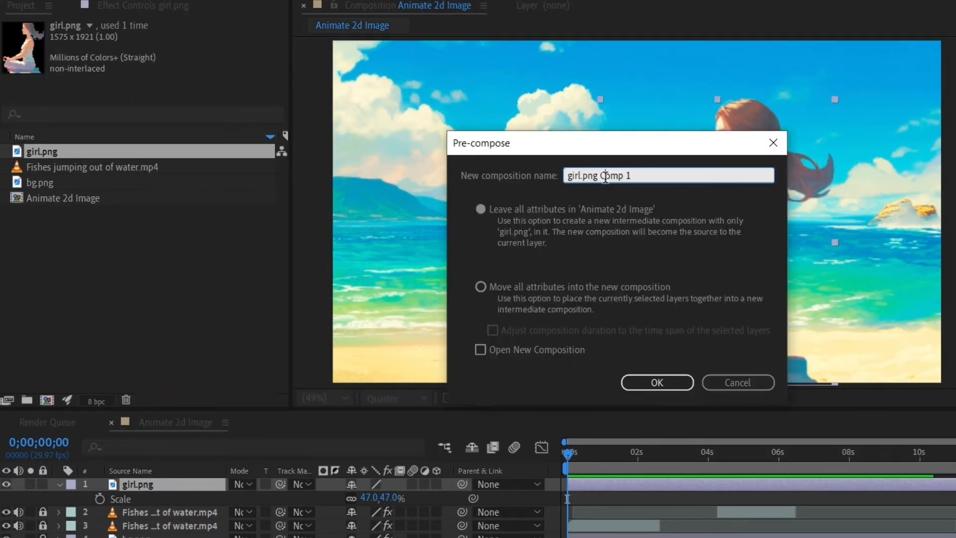
key("BackSpace")
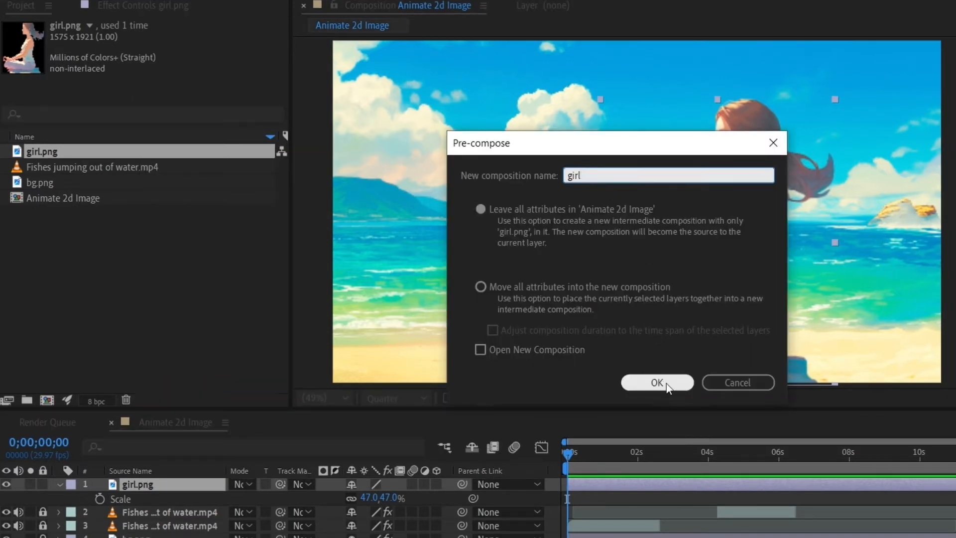
left_click(659, 382)
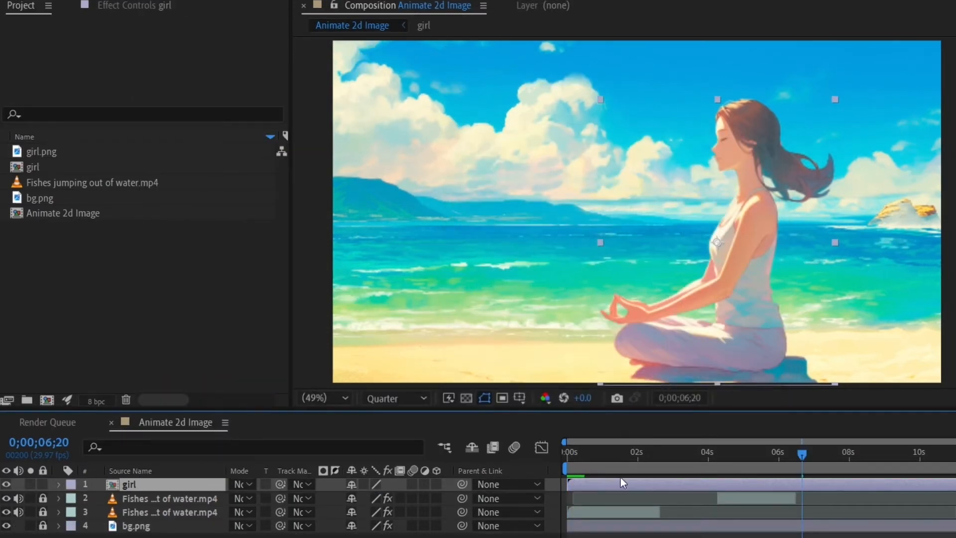
Open the girl composition and enlarge its frame size to leave a margin around the figure
double_click(620, 479)
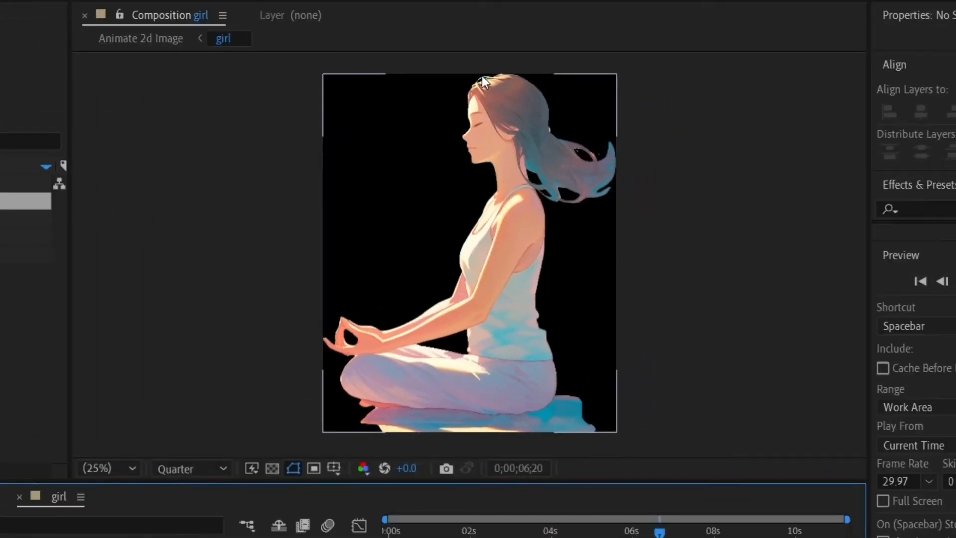
key("ctrl+k")
left_click_drag(361, 240, 431, 240)
key("Return")
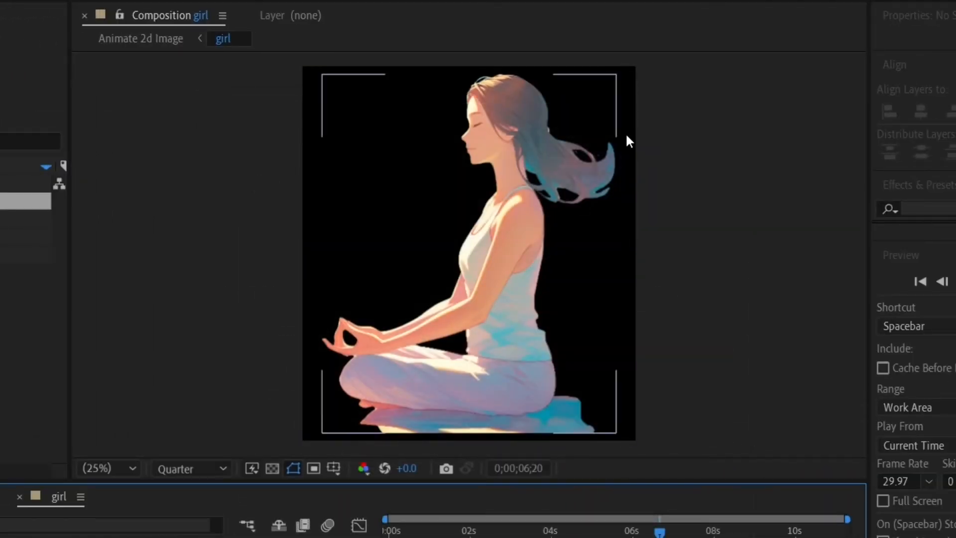
Draw a closed pen mask on girl.png around the back of the head and the flowing hair
key("period")
left_click_drag(638, 128, 483, 322)
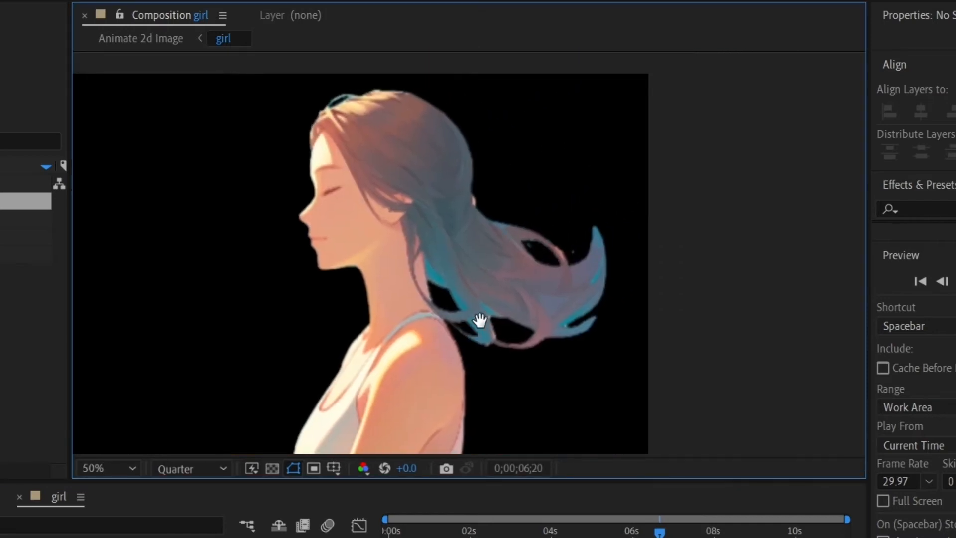
left_click(437, 294)
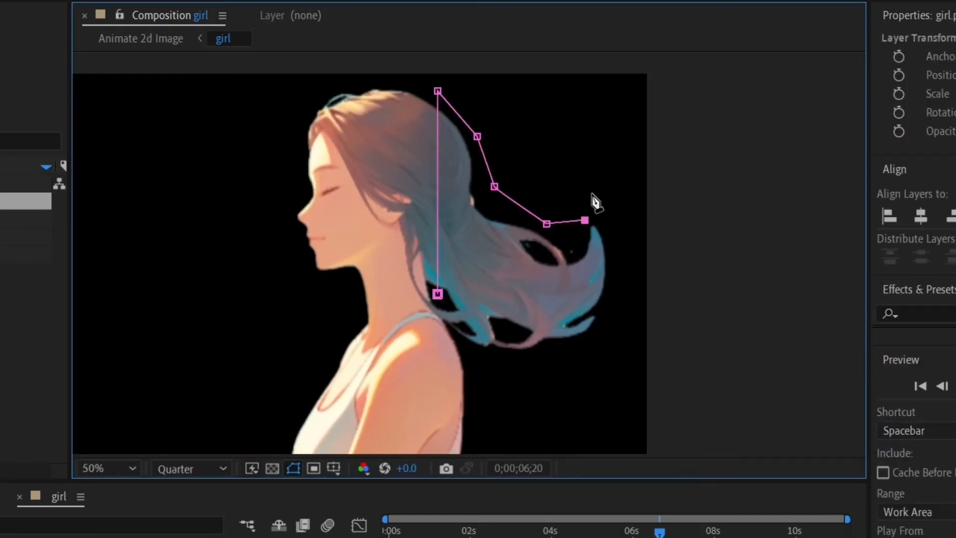
left_click(460, 342)
left_click(437, 294)
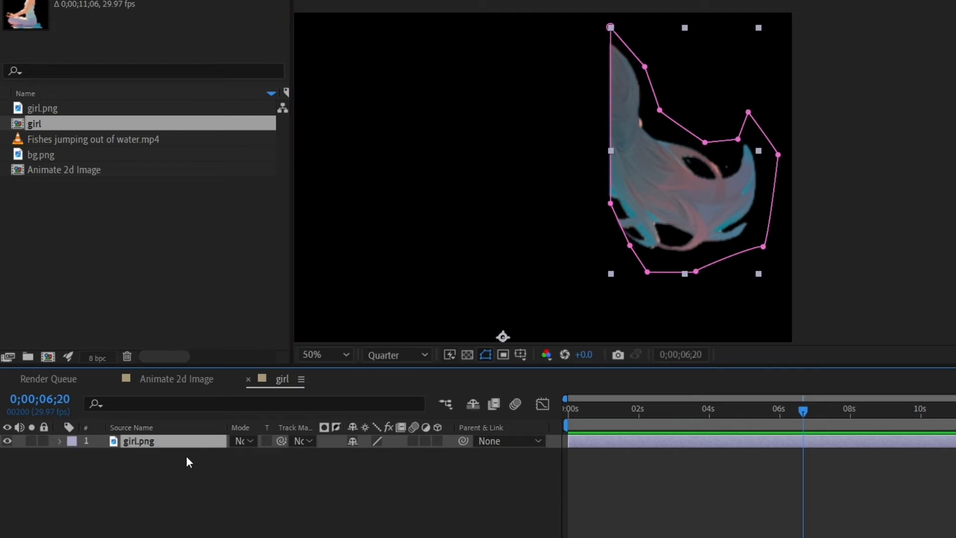
Duplicate the masked girl.png layer and invert Mask 1 on the lower copy
key("ctrl+d")
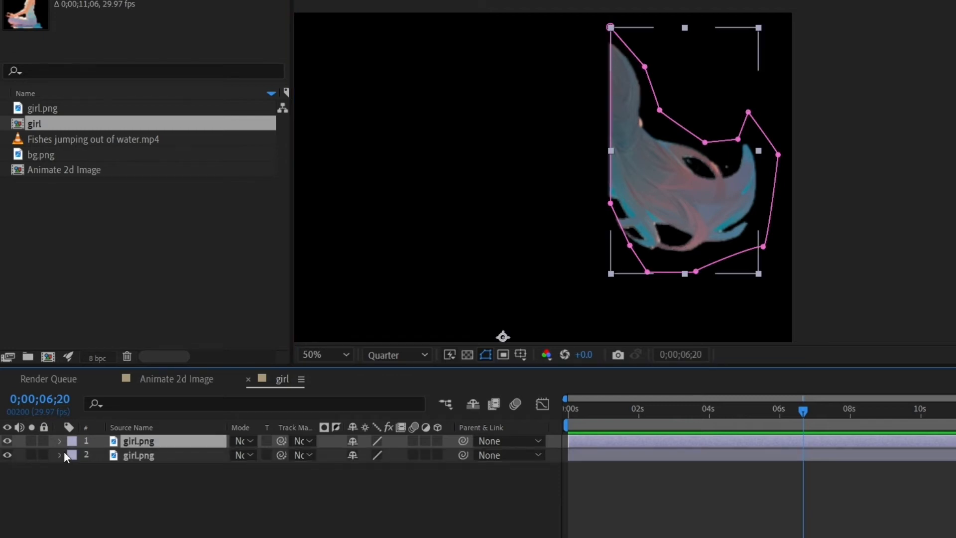
left_click(60, 455)
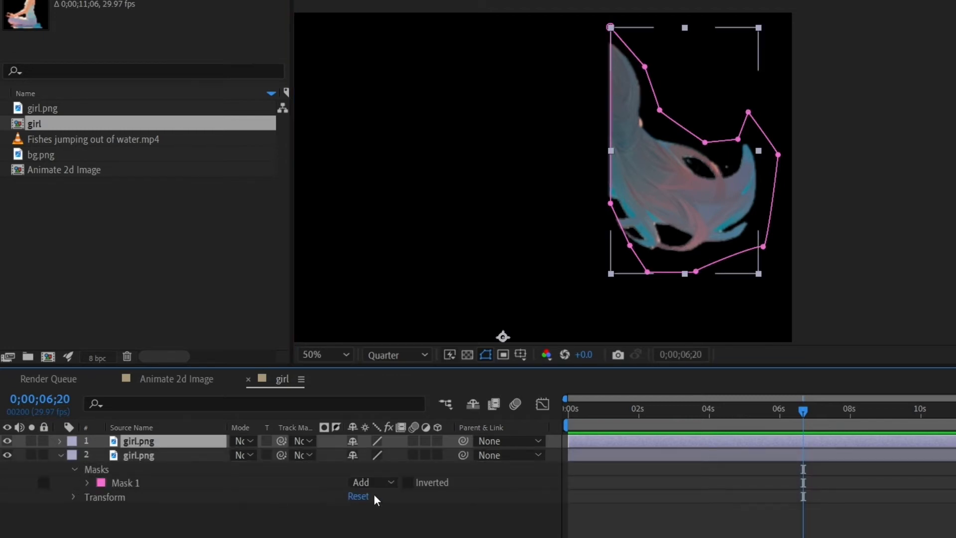
left_click(408, 482)
Set the viewer resolution to Full and examine the seam between the masked hair and the head
left_click(382, 354)
left_click(401, 393)
scroll(638, 205, "up", 1)
left_click_drag(613, 41, 616, 220)
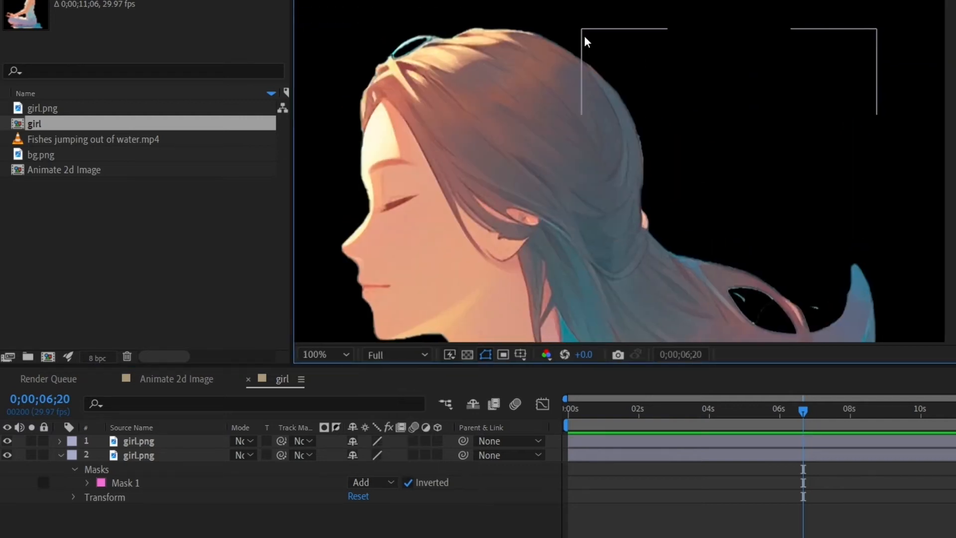
scroll(438, 137, "down", 3)
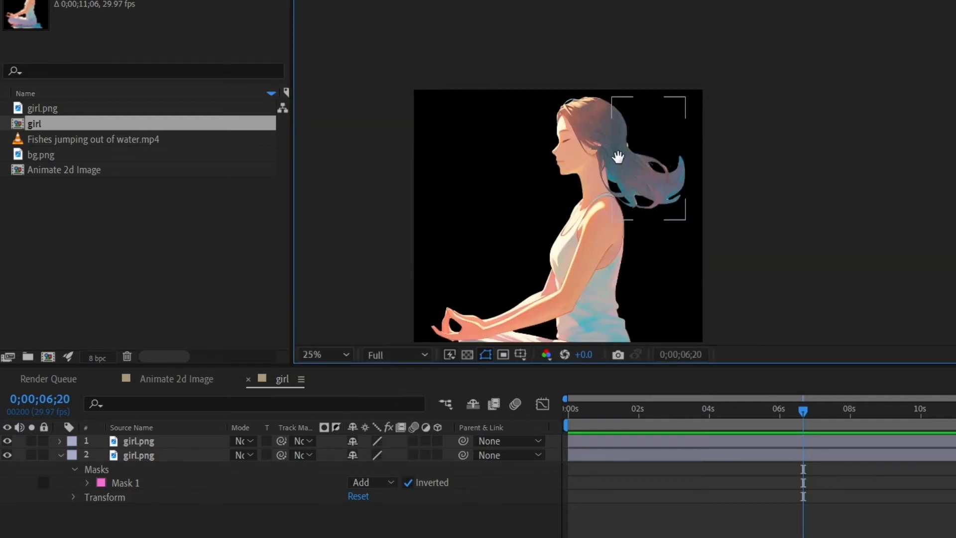
Apply Wave Warp to the masked hair layer and set its Wave Width to 100
left_click(325, 355)
left_click(369, 86)
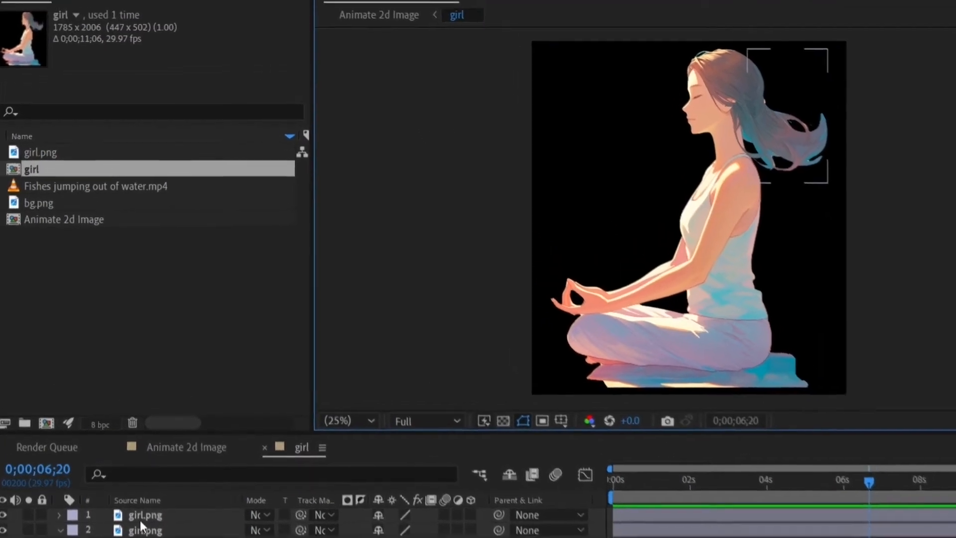
left_click(133, 442)
key("ctrl+space")
type("wave")
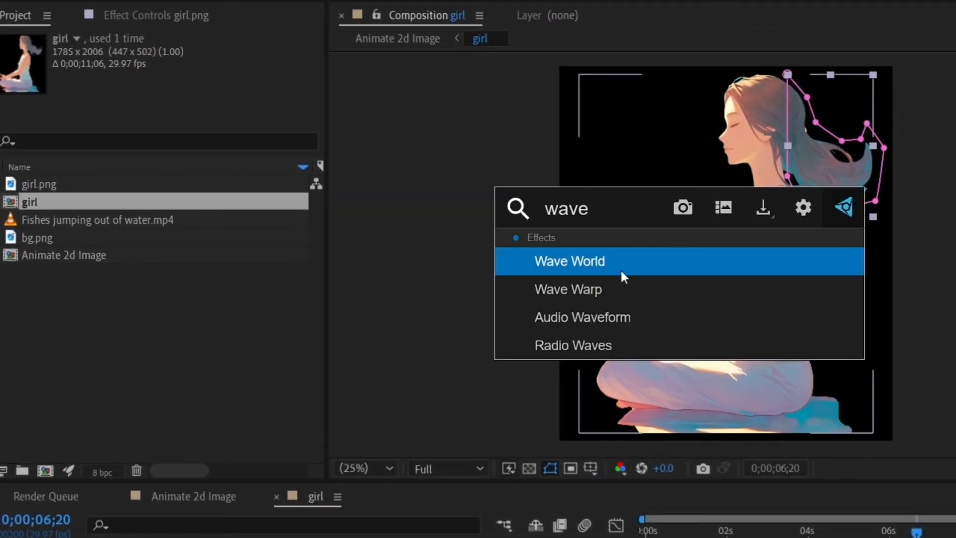
left_click(599, 281)
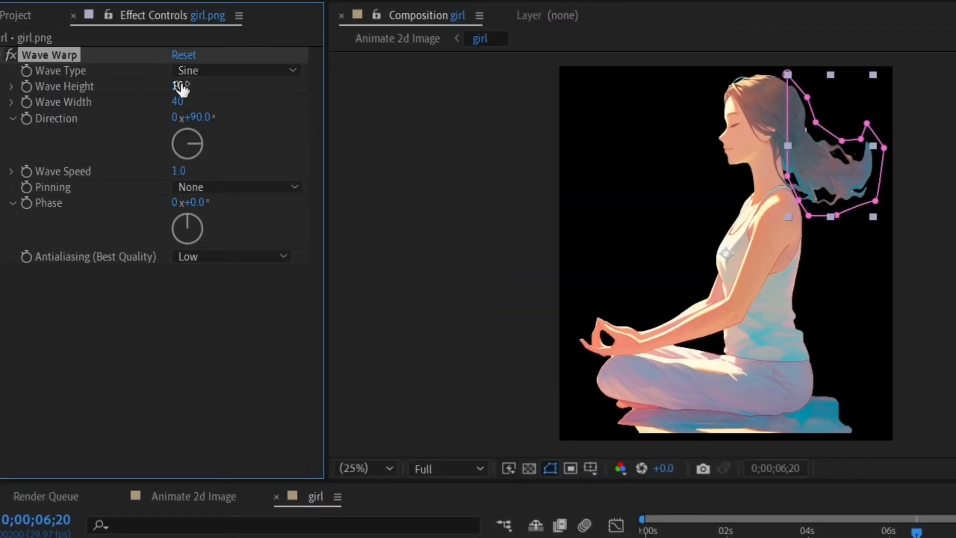
type("100")
key("Return")
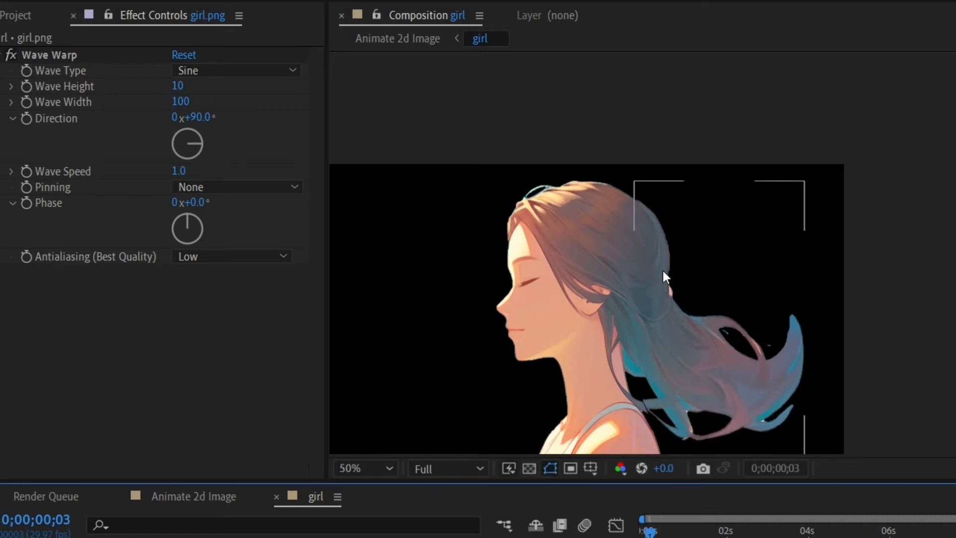
Add a Transform effect to the hair layer and place it above Wave Warp
left_click_drag(664, 274, 891, 194)
key("ctrl+space")
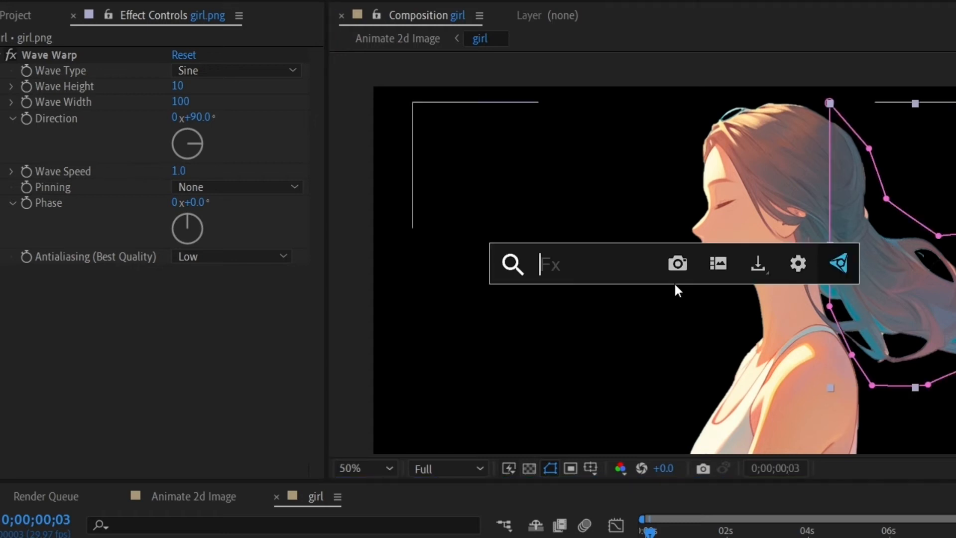
type("tra")
left_click(556, 324)
scroll(51, 168, "up", 3)
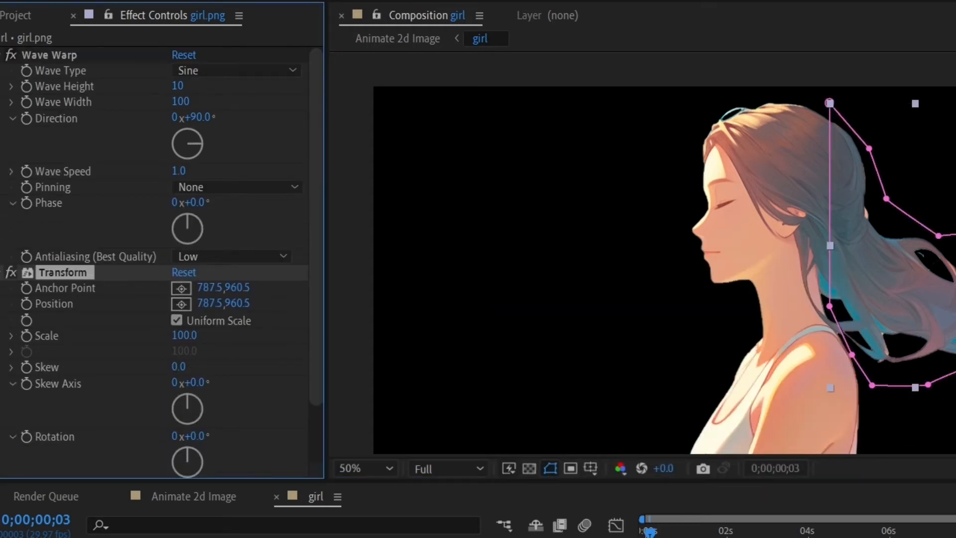
left_click(1, 55)
left_click_drag(54, 56, 55, 49)
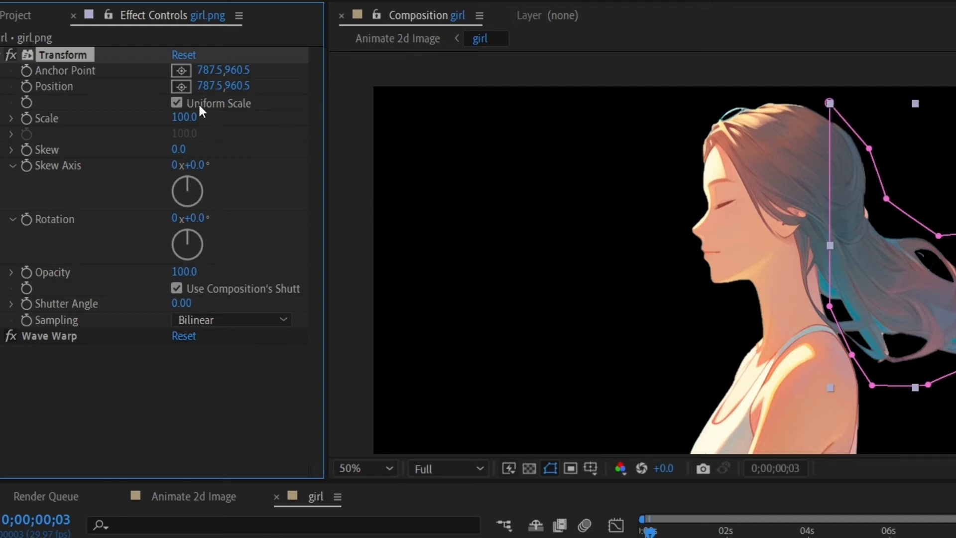
Set the Transform effect's Position to -441.5, 960.5 and realign the hair with the head by setting the layer's Position to about 2116.5, 1002.0
mouse_move(209, 85)
left_mouse_down()
mouse_move(199, 94)
mouse_move(179, 85)
mouse_move(207, 103)
mouse_move(223, 91)
mouse_move(243, 95)
mouse_move(202, 92)
left_mouse_up()
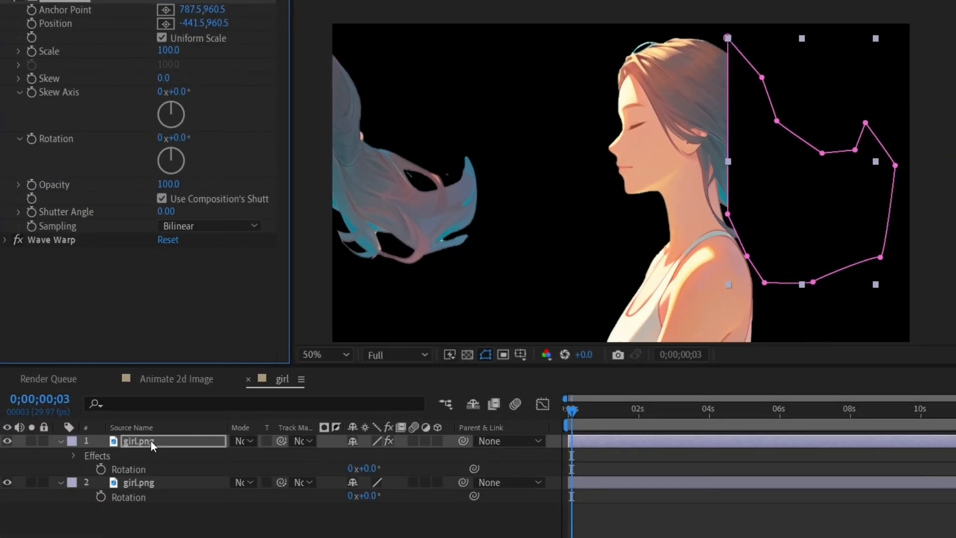
left_click(150, 440)
key("p")
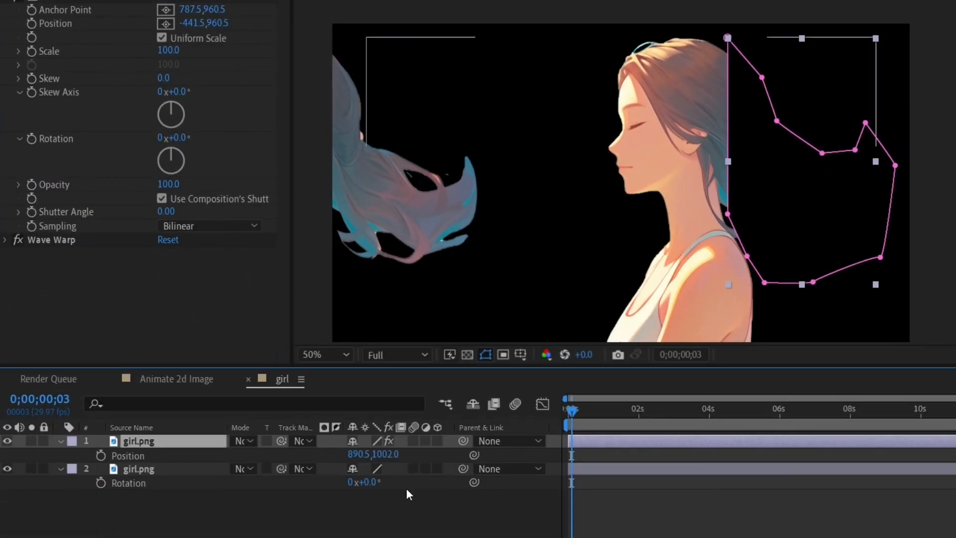
left_click_drag(359, 455, 955, 438)
Set the Wave Warp Pinning to Left Edge and preview the hair motion from the composition's start
left_click(6, 239)
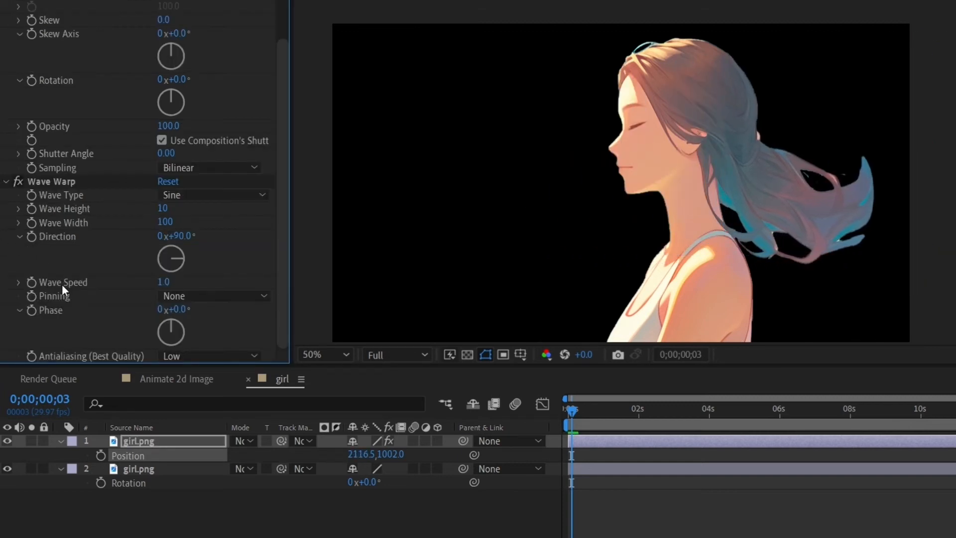
left_click(207, 297)
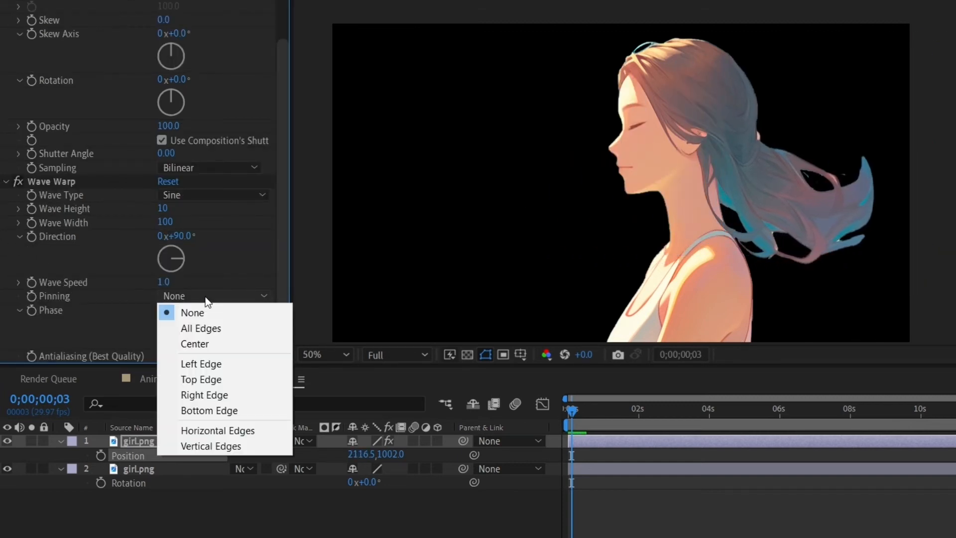
left_click(210, 363)
left_click(570, 410)
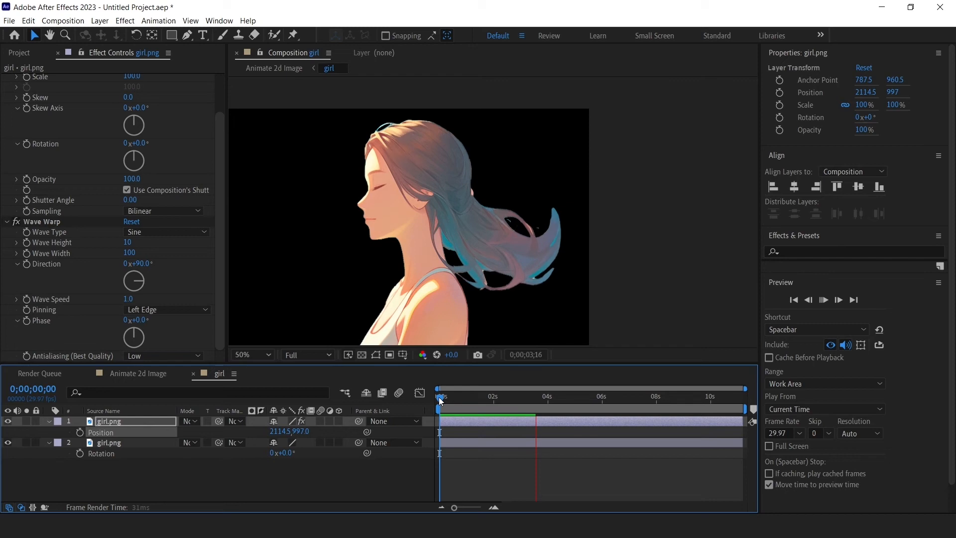
Return to the Animate 2d Image composition, set its viewer resolution to Full and preview the animated hair in the scene
left_click(142, 374)
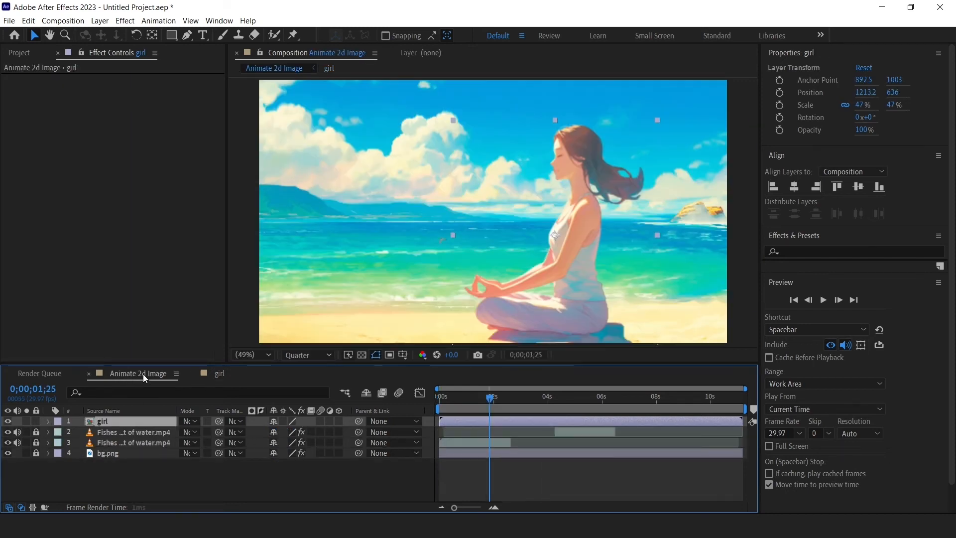
left_click(326, 357)
left_click(308, 380)
left_click_drag(466, 399, 426, 400)
key("space")
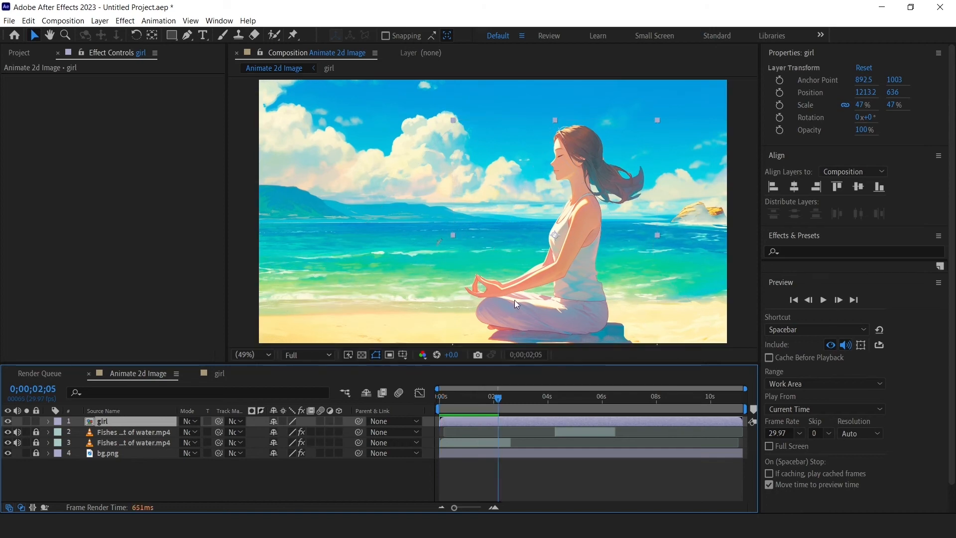
Place six puppet pins on the girl layer at the head, shoulder, chest, fingertips, knee and hip
left_click(293, 35)
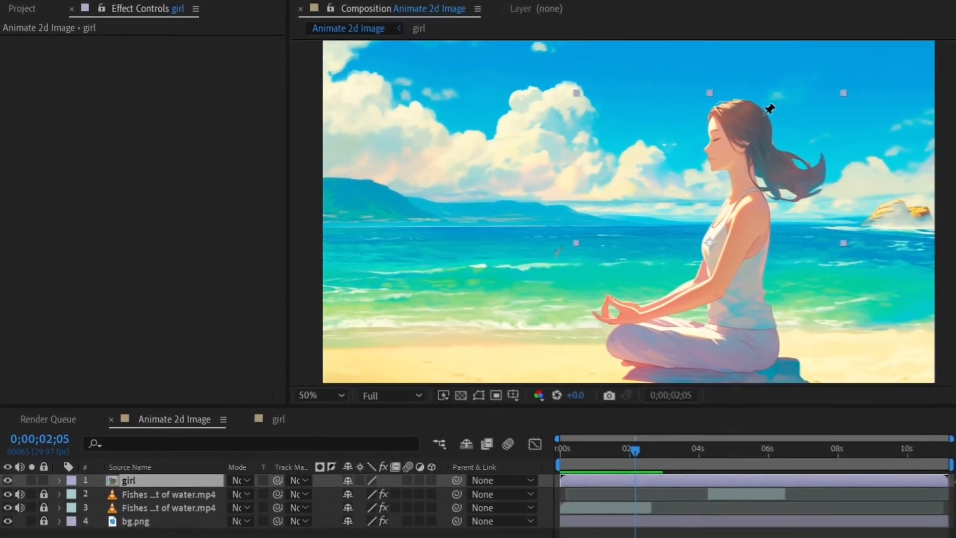
scroll(638, 130, "up", 2)
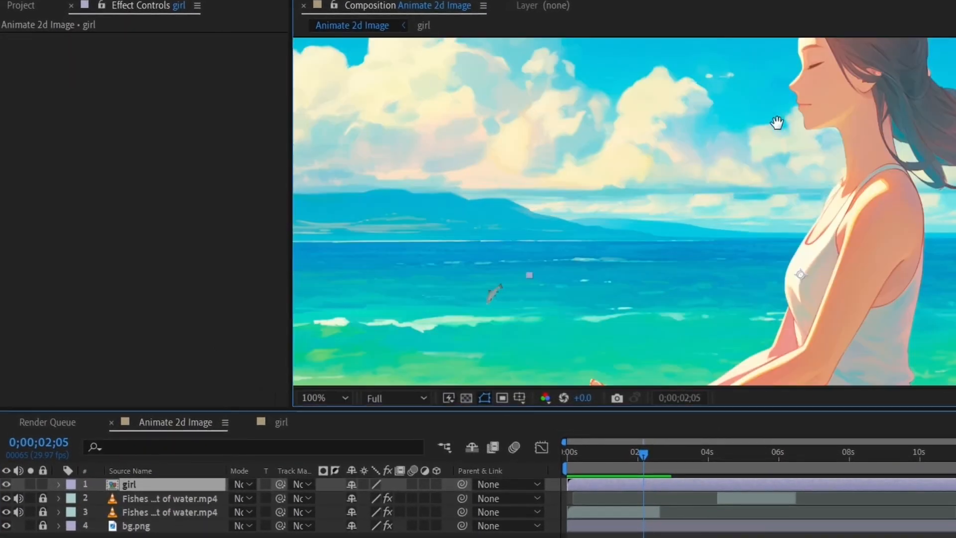
left_click_drag(636, 138, 460, 213)
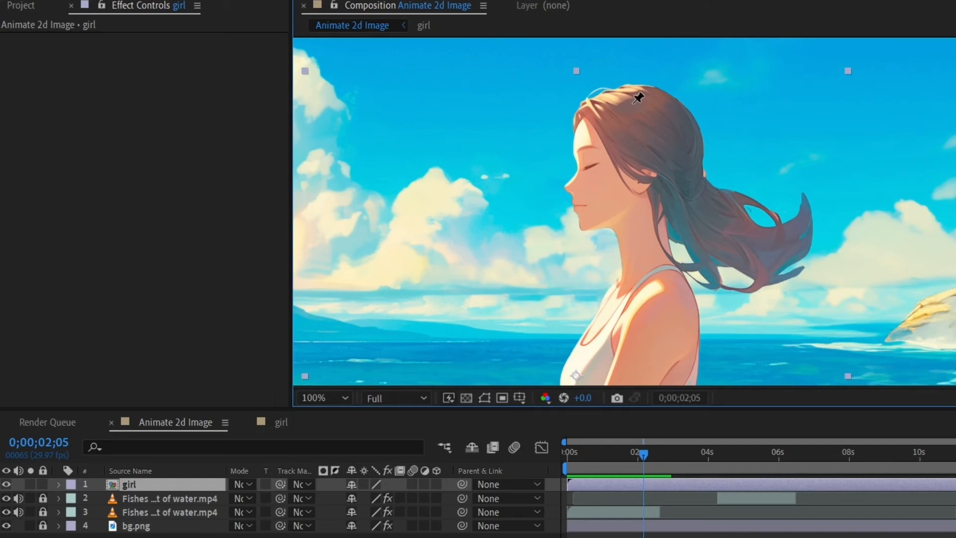
left_click(633, 102)
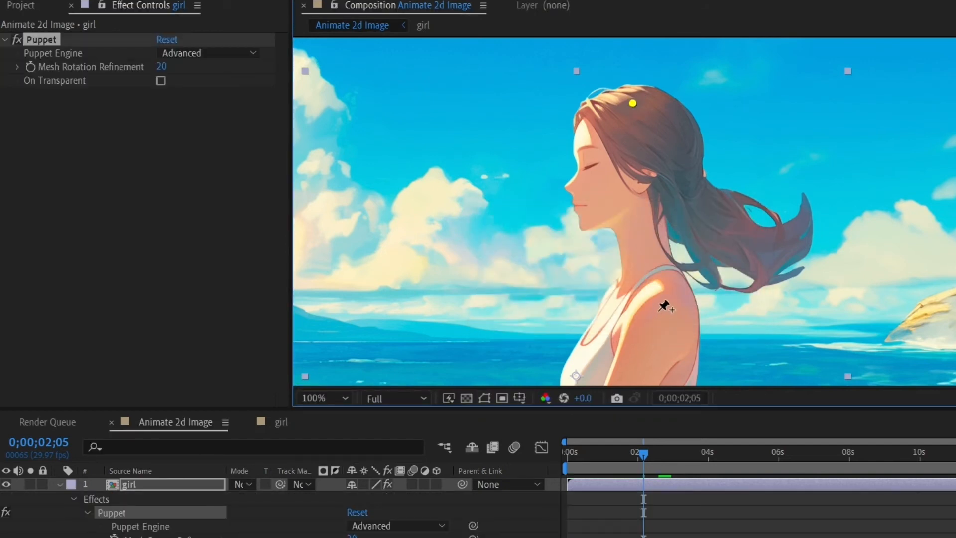
left_click(663, 305)
left_click_drag(626, 374, 650, 170)
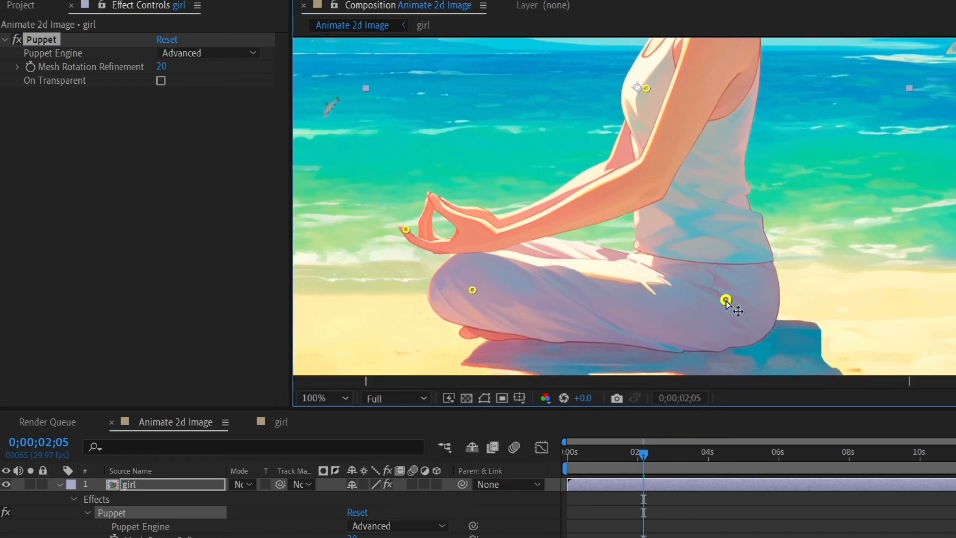
Copy the girl layer's puppet pin position keyframes to 0;00;04;28
left_click(676, 487)
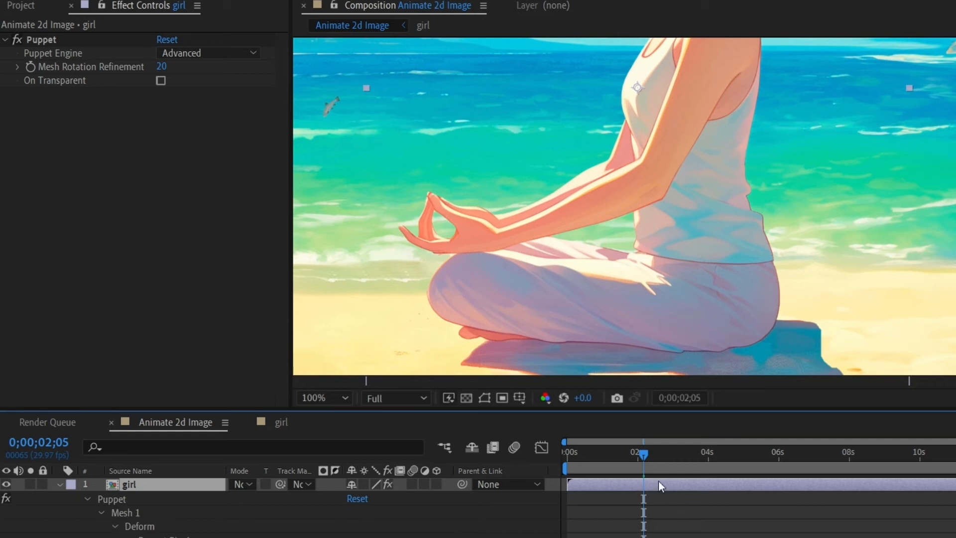
left_click_drag(644, 455, 746, 464)
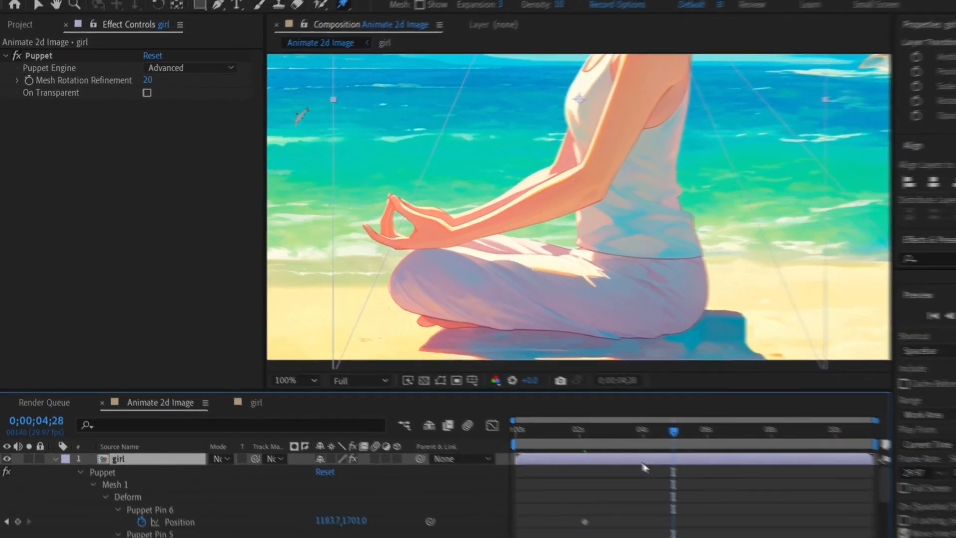
scroll(651, 535, "down", 3)
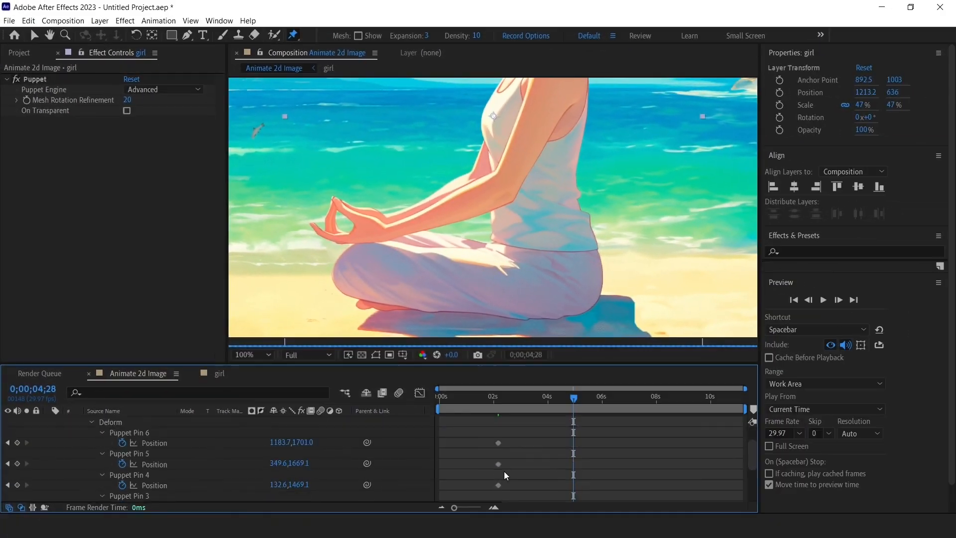
left_click_drag(511, 438, 486, 502)
scroll(542, 452, "up", 1)
key("ctrl+c")
key("ctrl+v")
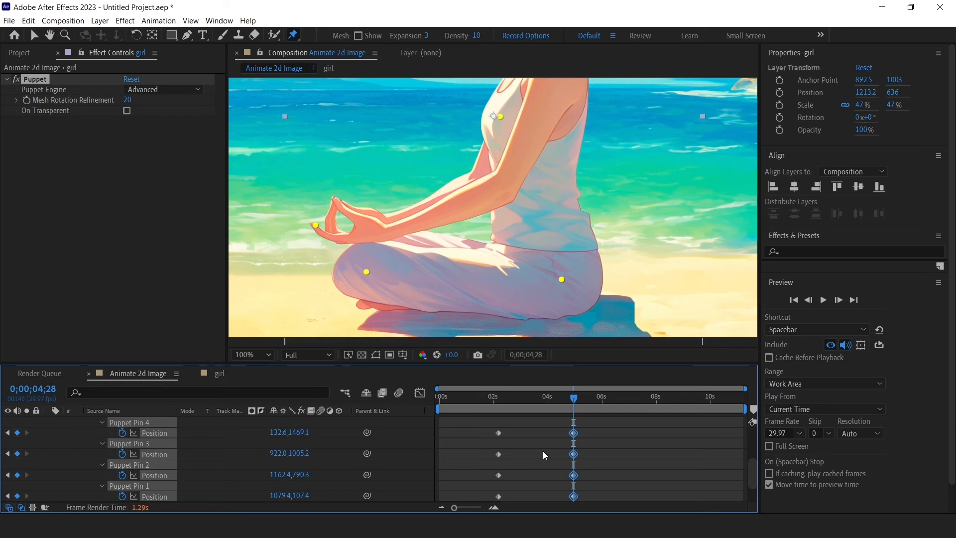
At 0;00;03;15, shift the chest pin to 894.3, 998.8 and the head pin to 1147.5, 109.5, and preview the breathing motion
left_click(534, 398)
key("h")
left_click_drag(481, 187, 502, 327)
key("v")
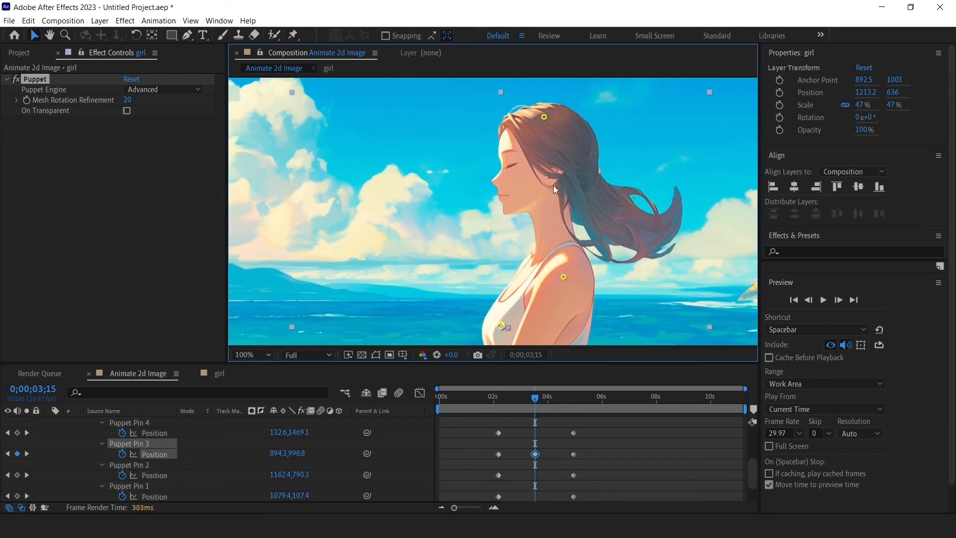
left_click_drag(544, 117, 560, 117)
left_click(262, 355)
left_click(265, 135)
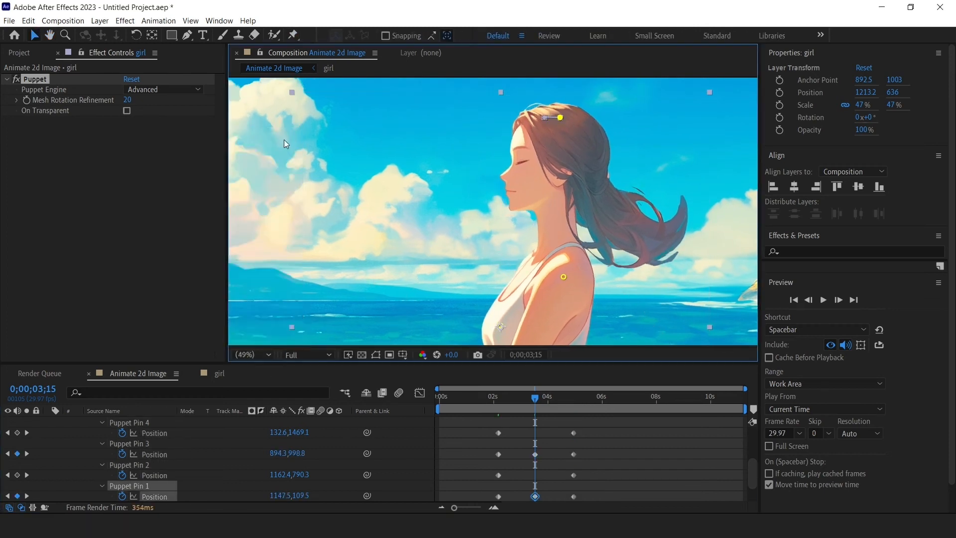
left_click(495, 397)
key("space")
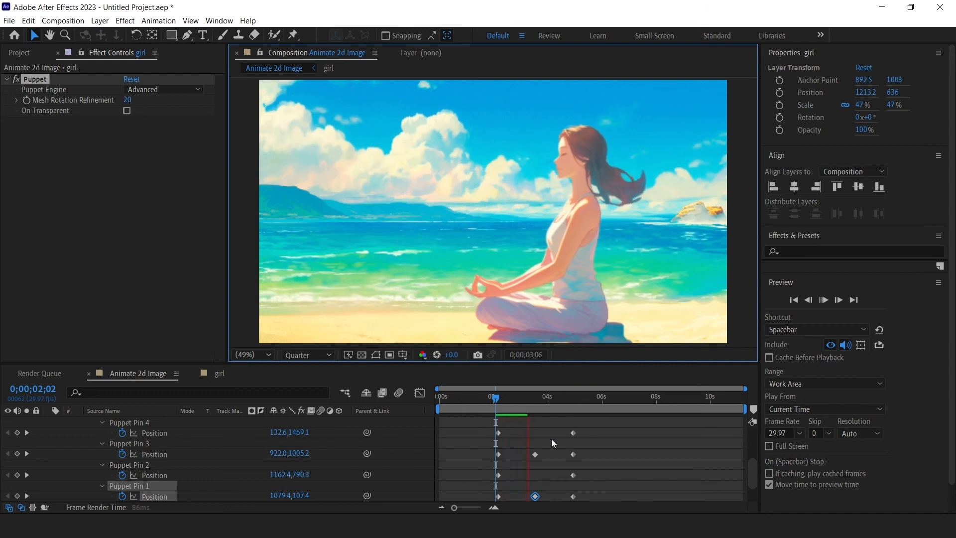
At 0;00;03;15, move the fingertip pin to 173.0, 1441.4 and preview the arm motion from 0;00;02;05
left_click(533, 396)
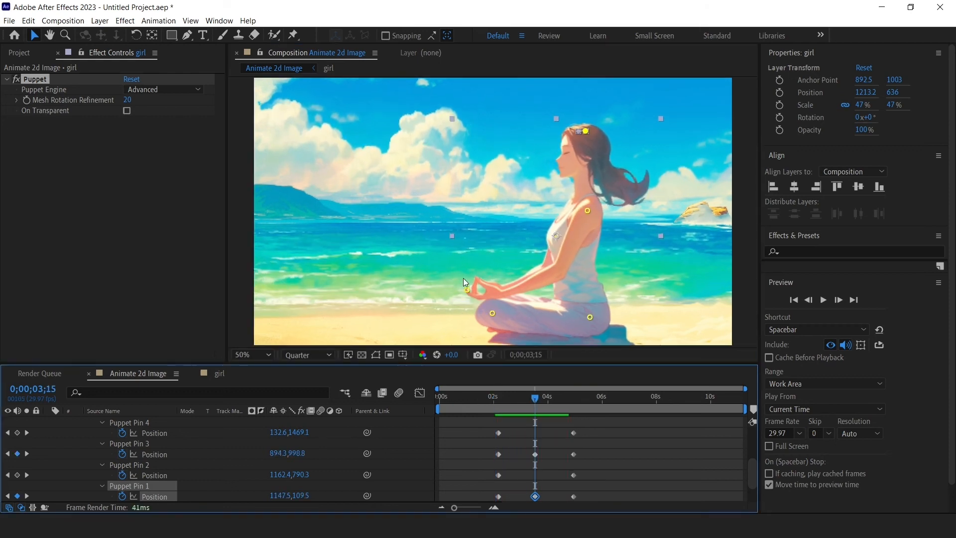
scroll(463, 277, "up", 3)
left_click_drag(474, 251, 334, 341)
left_click(535, 433)
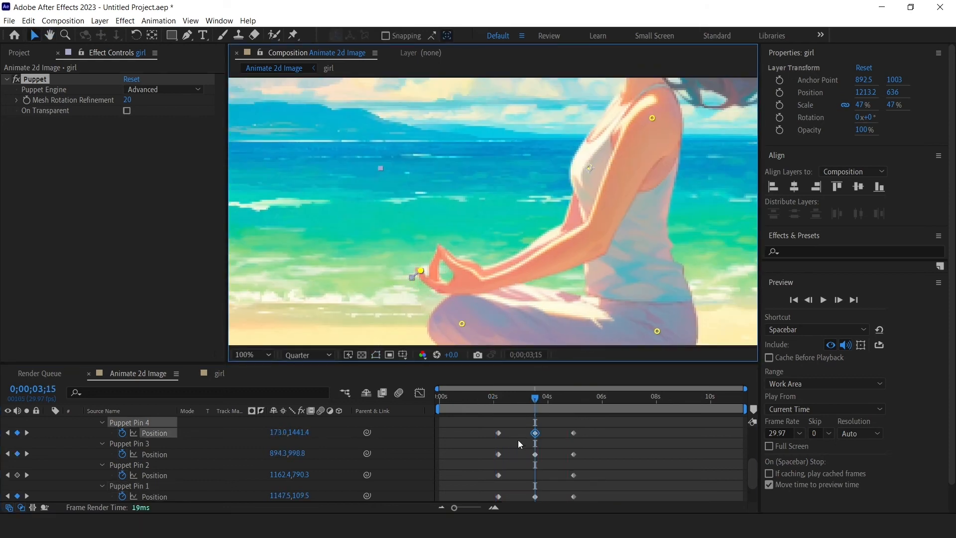
left_click(499, 402)
left_click(253, 355)
left_click(272, 145)
key("space")
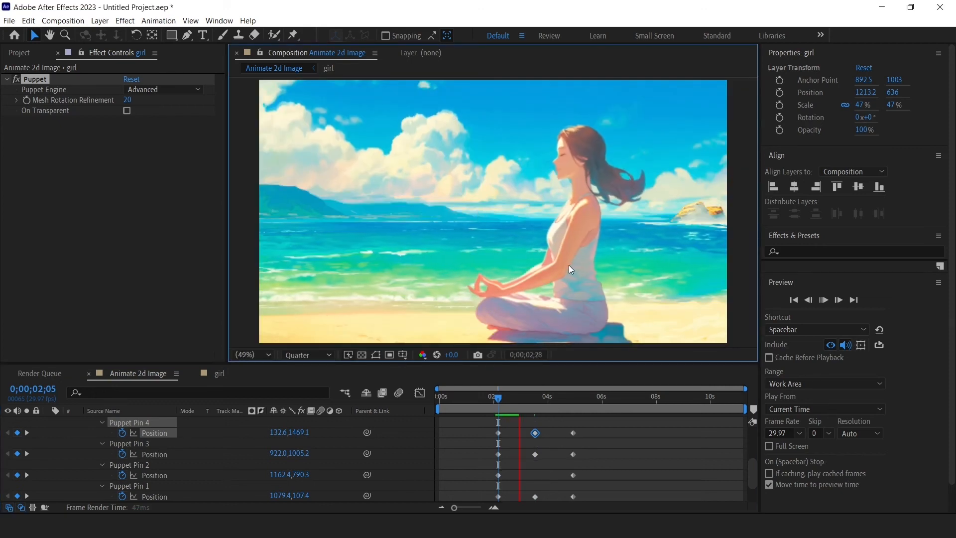
left_click(499, 397)
left_click(498, 398)
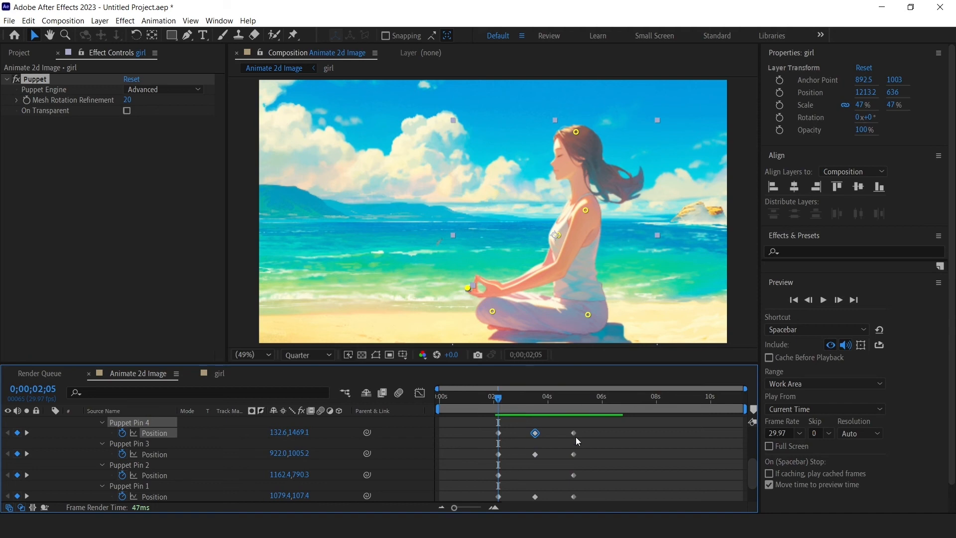
Apply Easy Ease to the position keyframes of Puppet Pins 1 to 4
left_click_drag(503, 441, 477, 491)
right_click(497, 463)
mouse_move(543, 455)
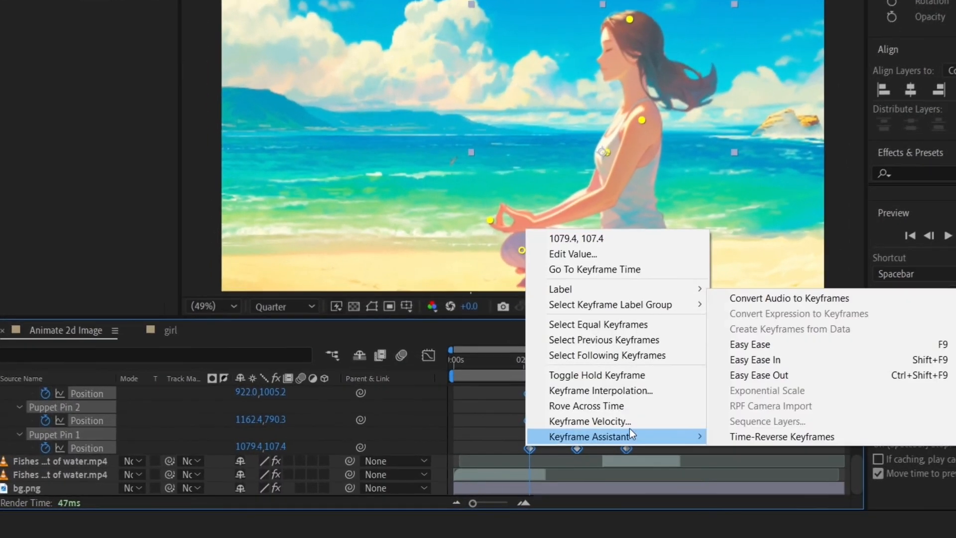
left_click(753, 343)
scroll(557, 419, "up", 3)
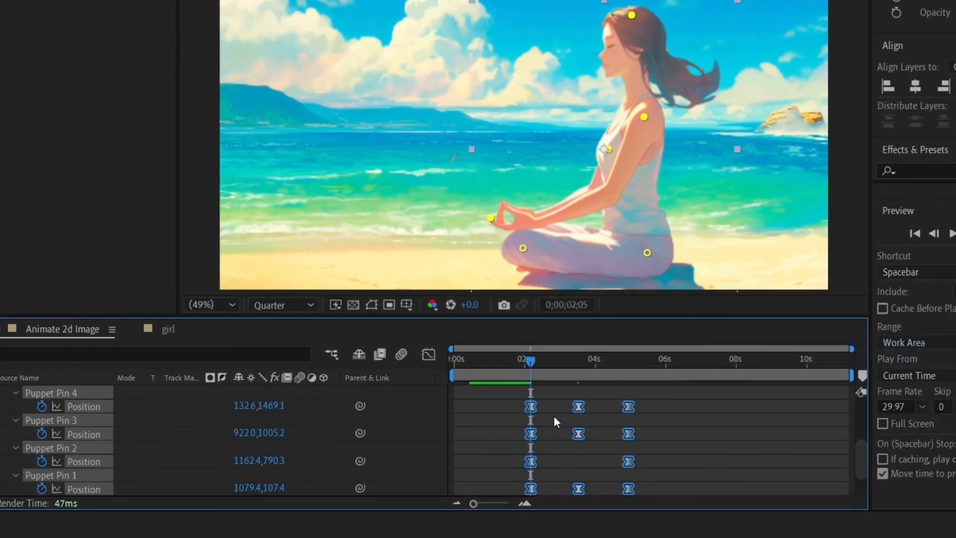
Add a loopOut() expression to the Position of Puppet Pin 4
left_click(41, 408, "alt")
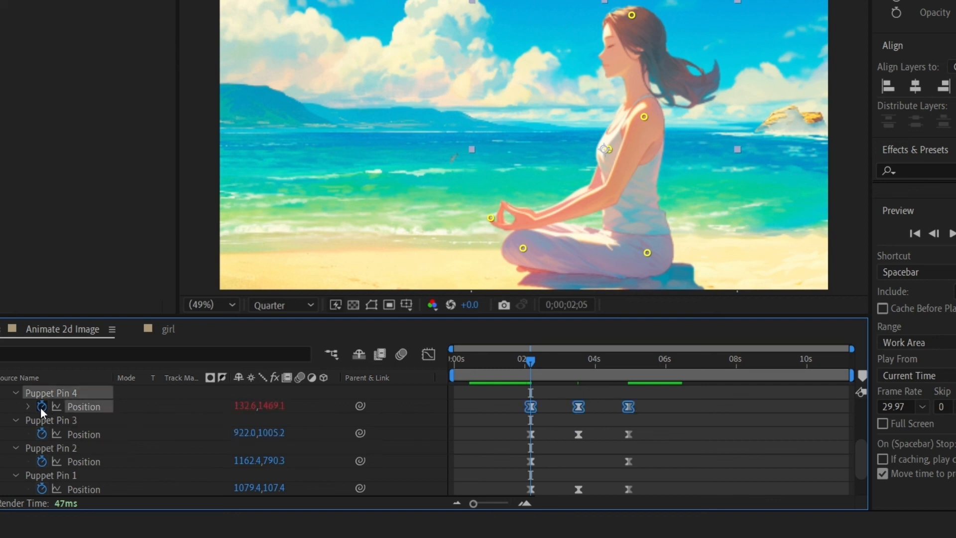
left_click(542, 437)
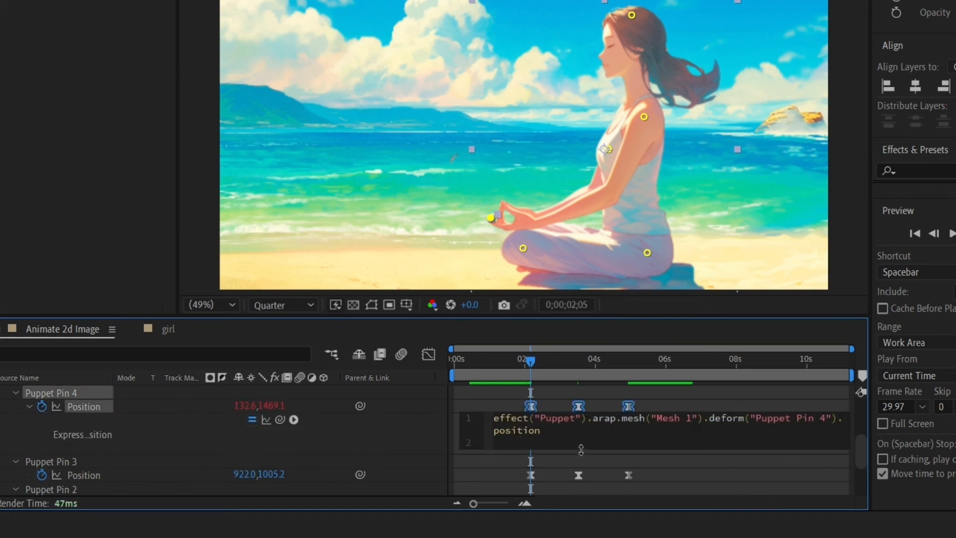
type("loo")
key("Down")
key("Down")
key("Return")
left_click(498, 410)
Add a loopOut() expression to the Position of Puppet Pin 3
left_click(41, 475, "alt")
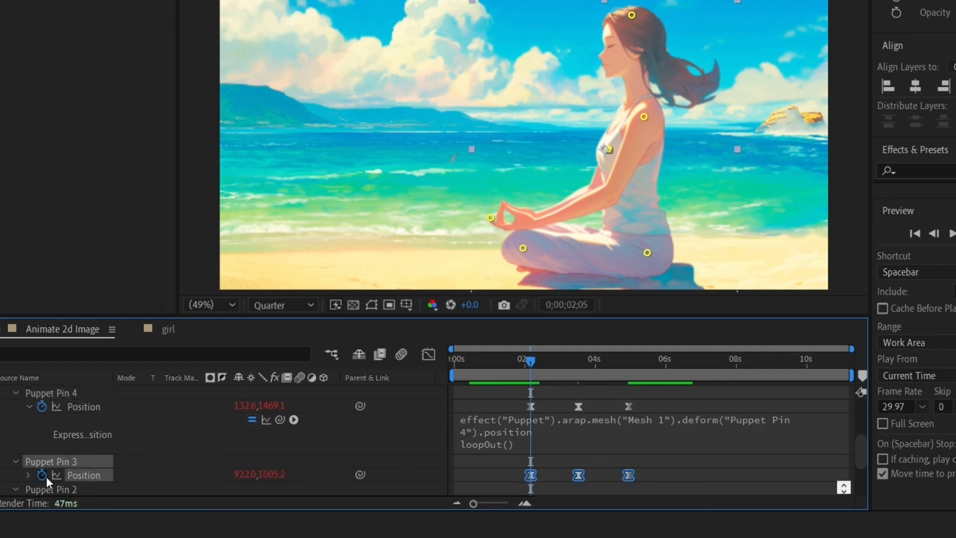
type("loo")
key("Down")
key("Down")
key("Return")
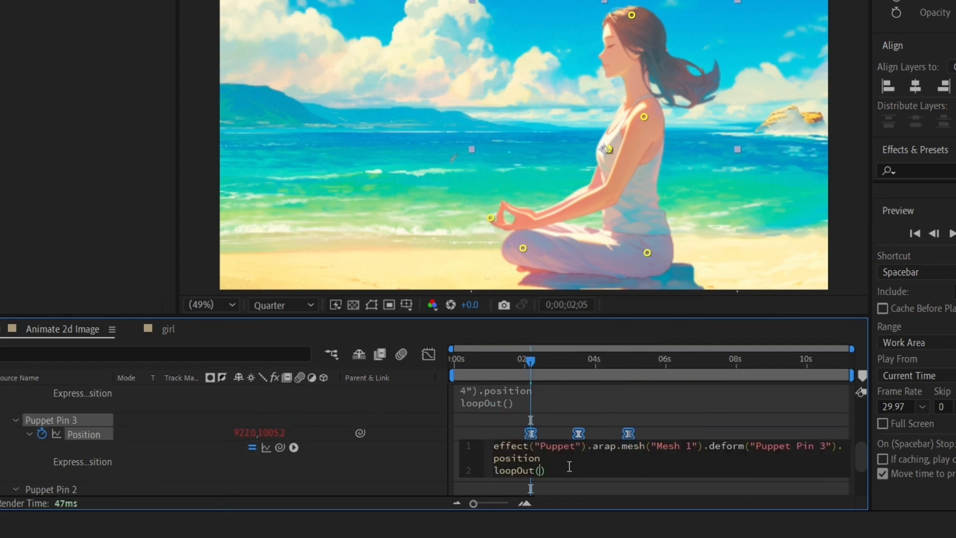
left_click(518, 360)
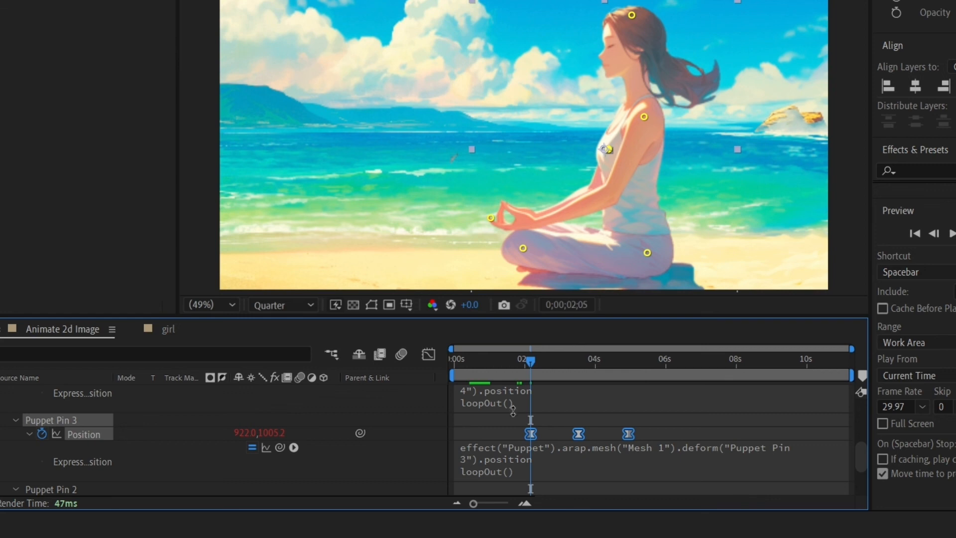
left_click(546, 420)
Add a loopOut() expression to the Position of Puppet Pin 1
scroll(565, 472, "down", 3)
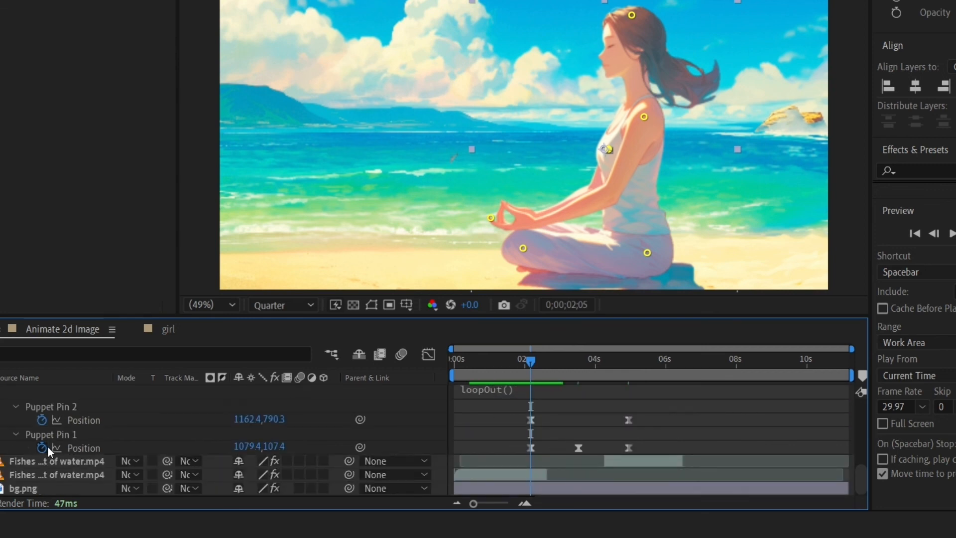
left_click(42, 448, "alt")
left_click(547, 476)
type("loop")
key("Down")
key("Down")
key("Return")
left_click_drag(522, 362, 526, 363)
Move all puppet pin keyframes earlier to start at 0;00;00;00 and preview the looping breathing animation
key("u")
key("u")
scroll(560, 438, "down", 2)
left_click_drag(493, 410, 659, 455)
left_click_drag(526, 359, 454, 359)
left_click_drag(531, 446, 456, 446)
scroll(521, 422, "up", 3)
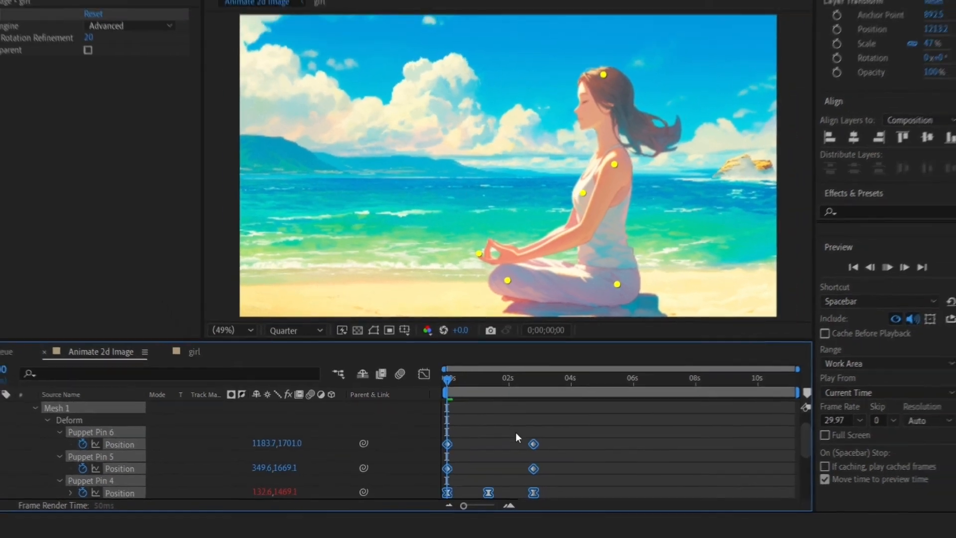
key("space")
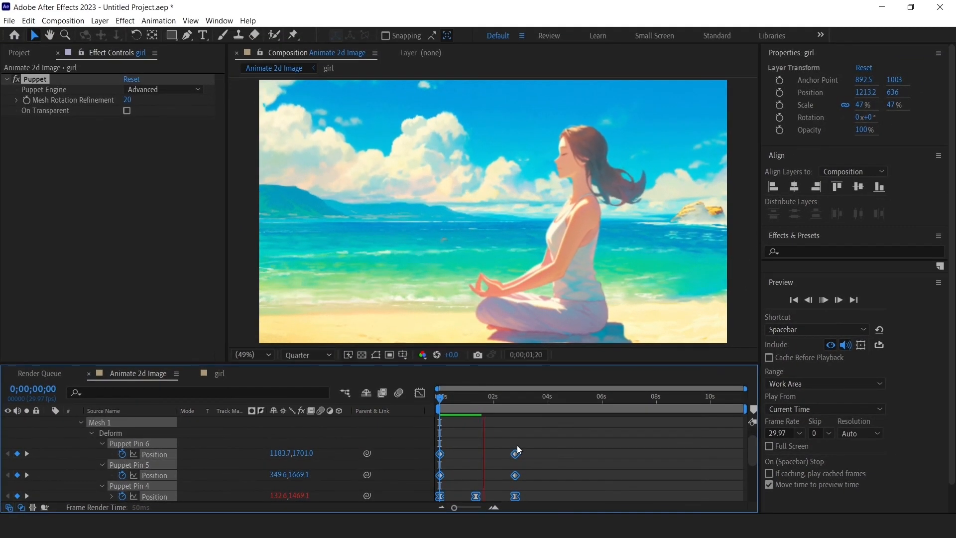